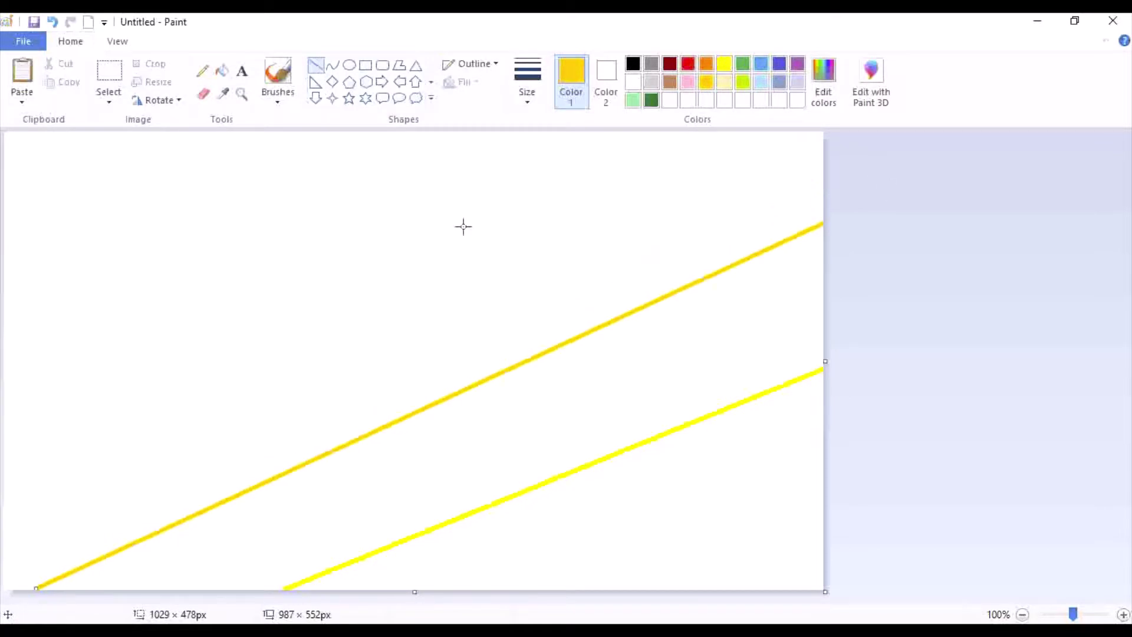
Draw an orange diagonal line from the canvas's left edge up to its top edge, above the gold line
{"action": "left_click", "coordinate": [708, 67]}
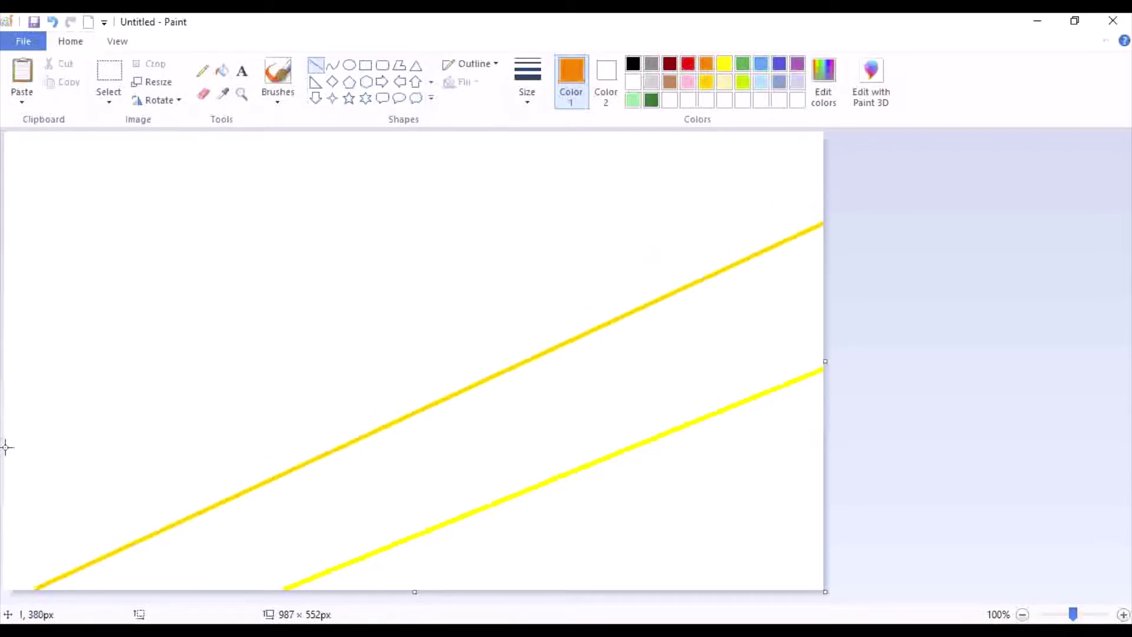
{"action": "left_click_drag", "start_coordinate": [5, 446], "coordinate": [316, 309]}
{"action": "left_click_drag", "start_coordinate": [360, 280], "coordinate": [678, 140]}
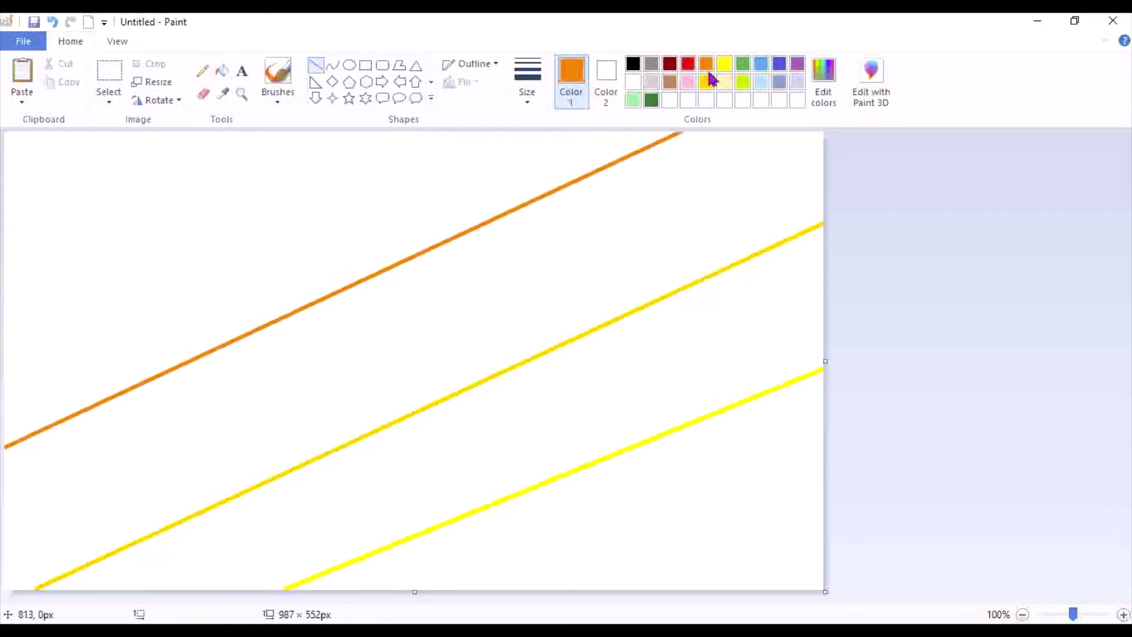
Fill the area above the orange diagonal line with red
{"action": "left_click", "coordinate": [223, 71]}
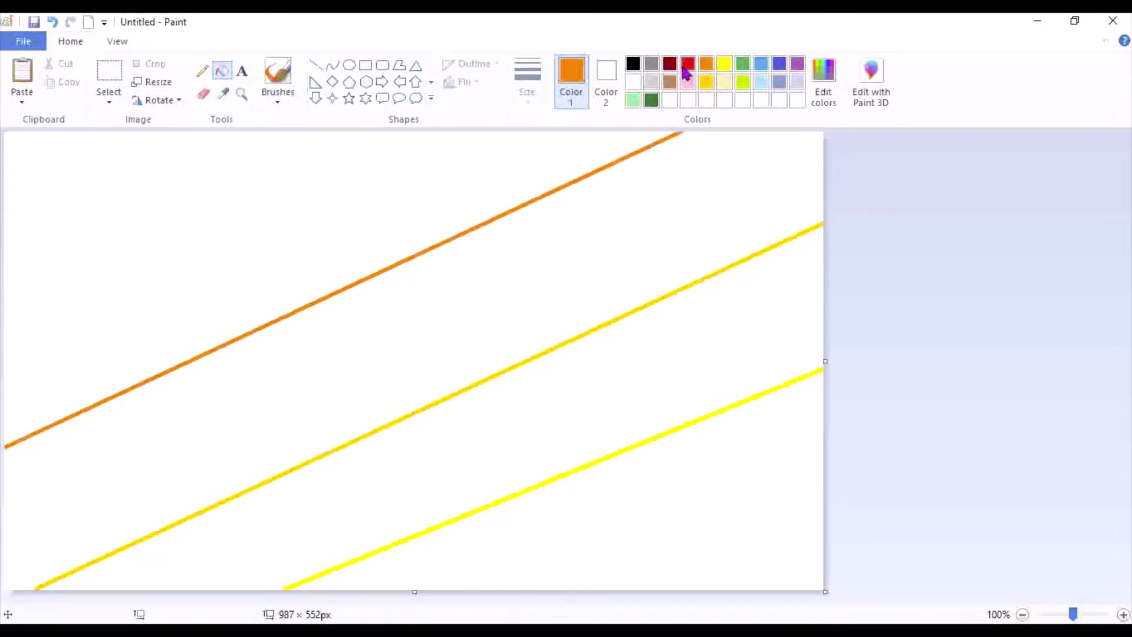
{"action": "left_click", "coordinate": [497, 167]}
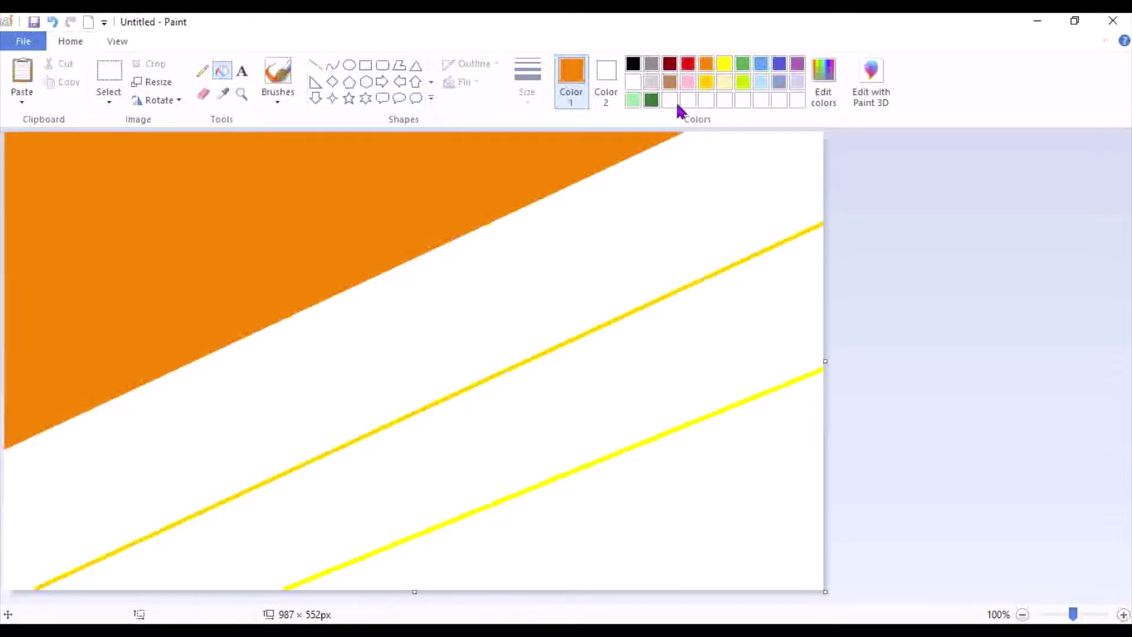
{"action": "key", "text": "ctrl+z"}
{"action": "left_click", "coordinate": [690, 63]}
{"action": "left_click", "coordinate": [600, 186]}
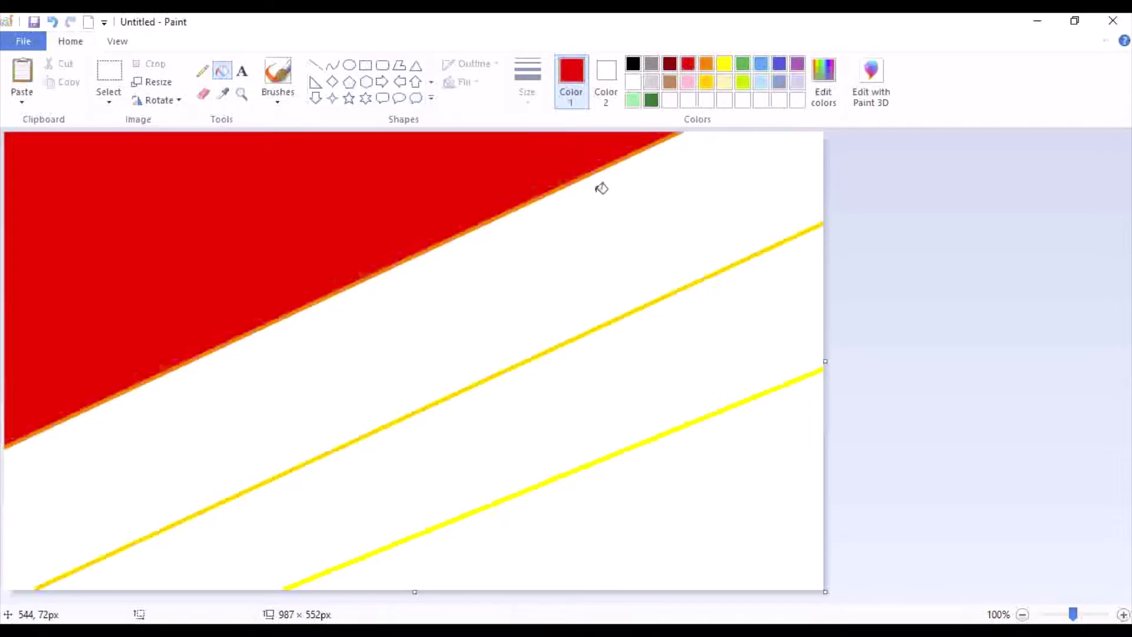
Fill the three remaining diagonal bands, from upper to lower, with orange, gold and yellow
{"action": "left_click", "coordinate": [708, 64]}
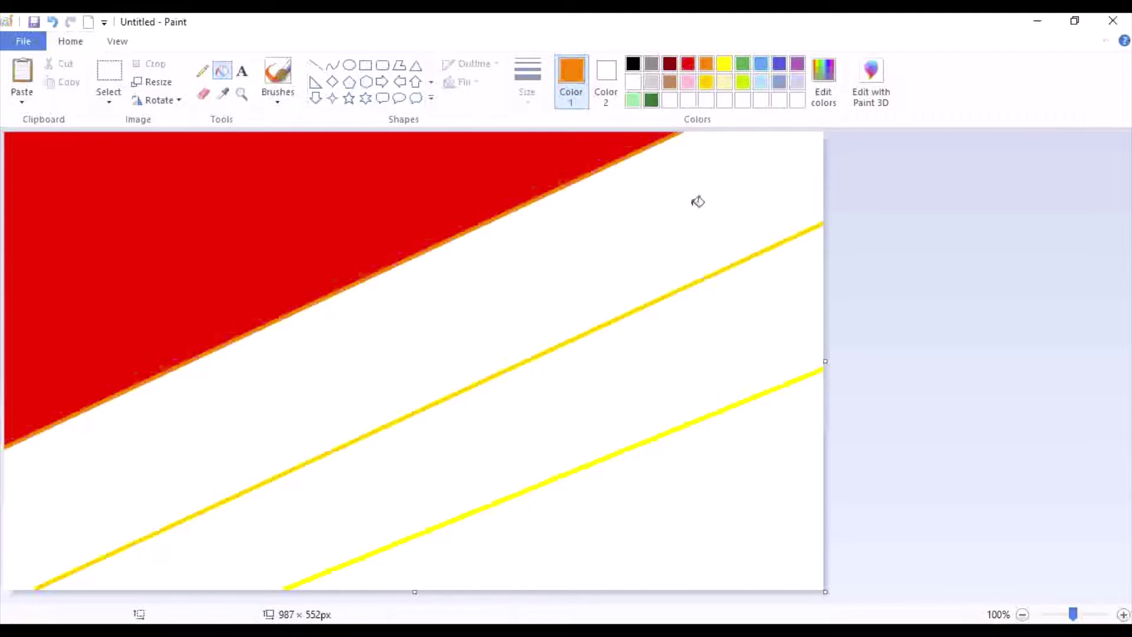
{"action": "left_click", "coordinate": [705, 224]}
{"action": "left_click", "coordinate": [708, 82]}
{"action": "left_click", "coordinate": [732, 333]}
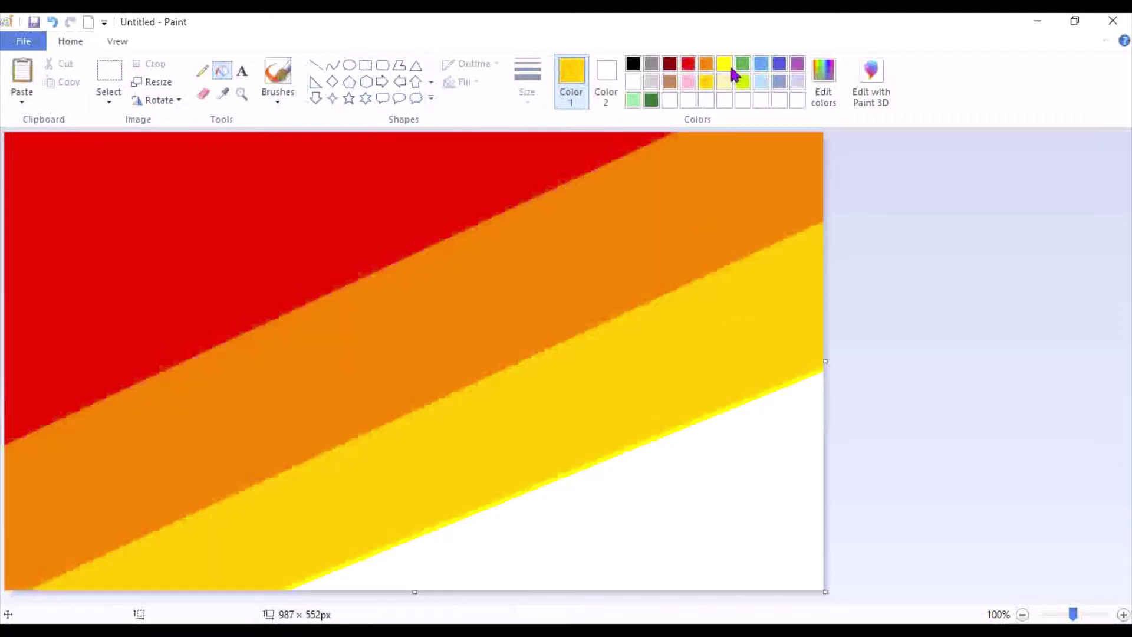
{"action": "left_click", "coordinate": [726, 66]}
{"action": "left_click", "coordinate": [738, 475]}
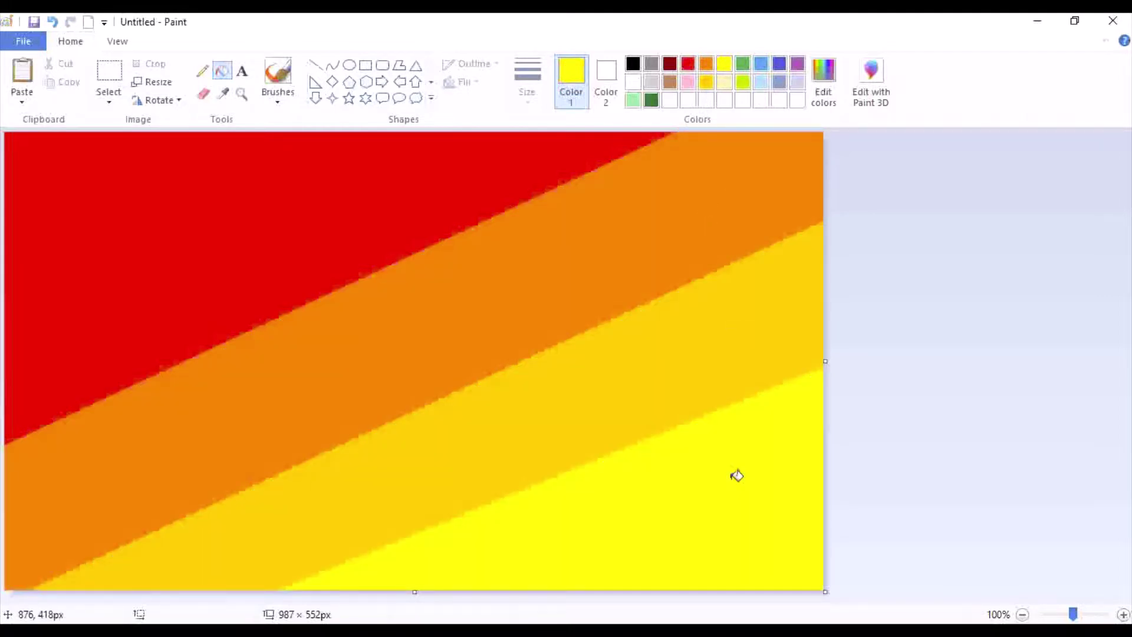
Resize the image to a width of 1 pixel without maintaining the aspect ratio
{"action": "key", "text": "ctrl+w"}
{"action": "left_click", "coordinate": [196, 144]}
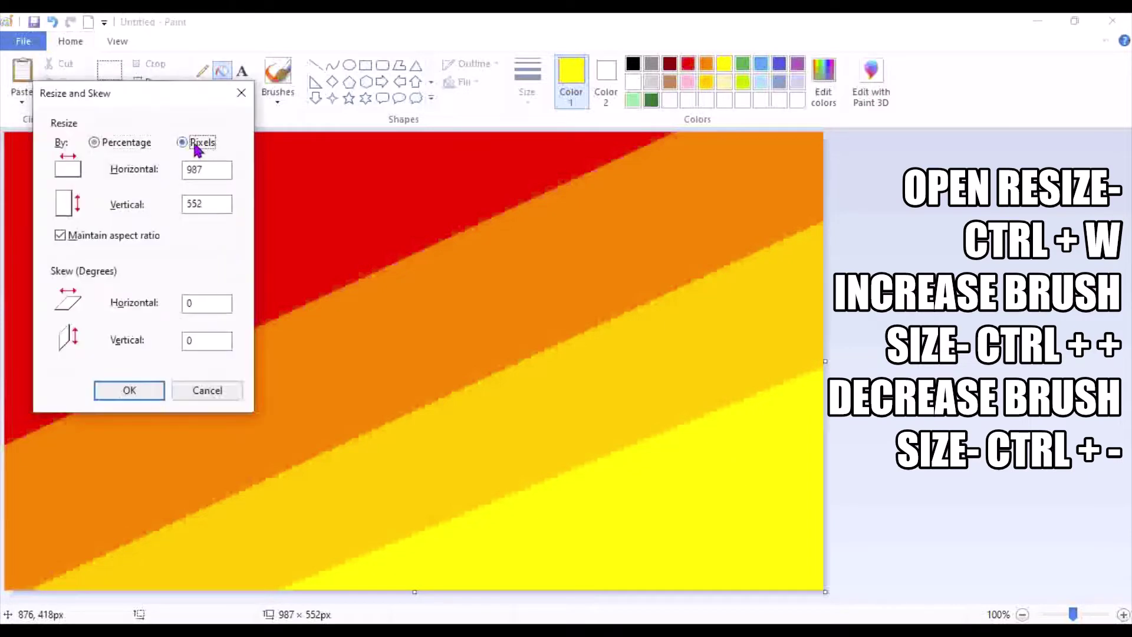
{"action": "left_click", "coordinate": [119, 235]}
{"action": "left_click", "coordinate": [207, 171]}
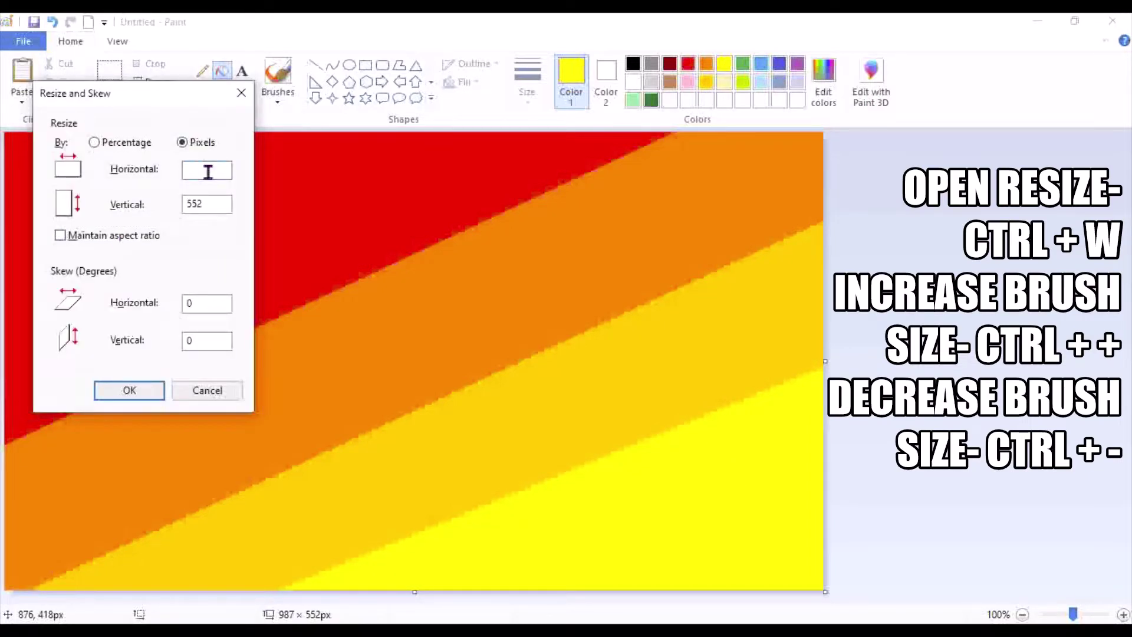
{"action": "type", "text": "1"}
{"action": "key", "text": "Return"}
Stretch the image horizontally to 987 pixels without maintaining the aspect ratio, and cut the whole gradient from the canvas
{"action": "key", "text": "ctrl+w"}
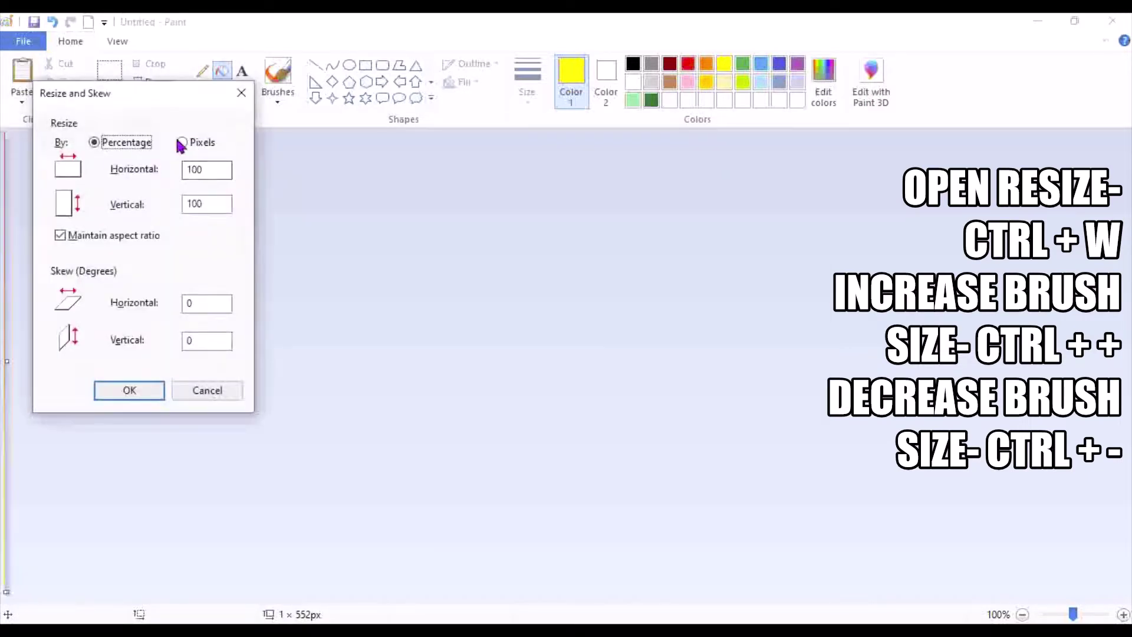
{"action": "left_click", "coordinate": [195, 144]}
{"action": "left_click", "coordinate": [154, 236]}
{"action": "left_click", "coordinate": [206, 170]}
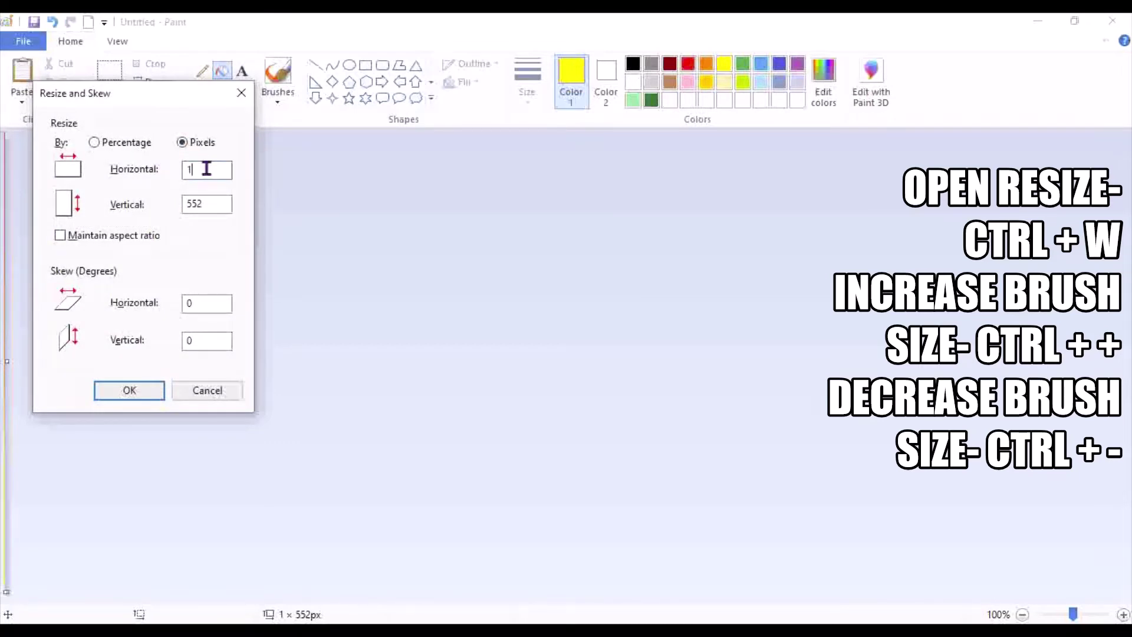
{"action": "type", "text": "987"}
{"action": "key", "text": "Return"}
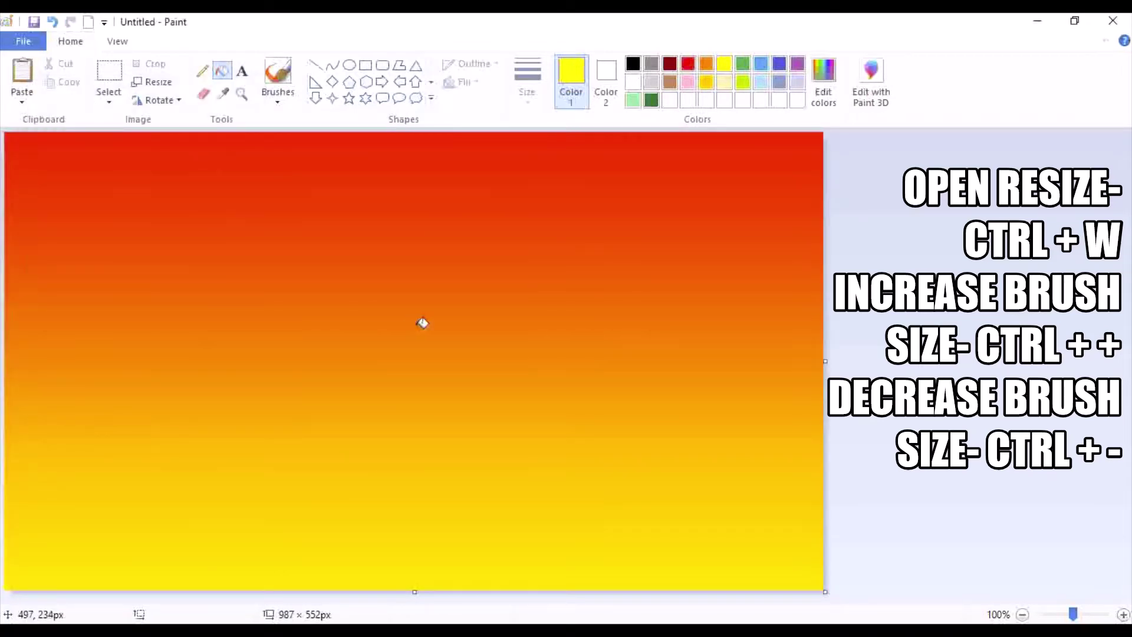
{"action": "key", "text": "ctrl+a"}
{"action": "key", "text": "Delete"}
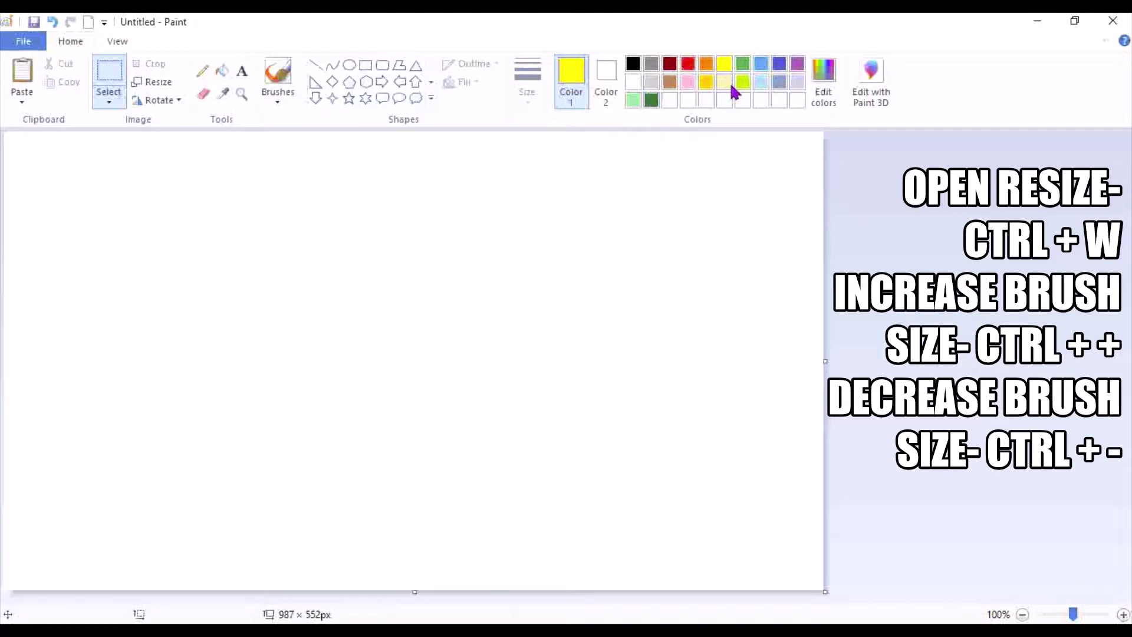
Draw two light gray diagonal lines rising from the canvas's bottom edge to its right edge, the lower one about 684 × 148 px
{"action": "left_click", "coordinate": [651, 88]}
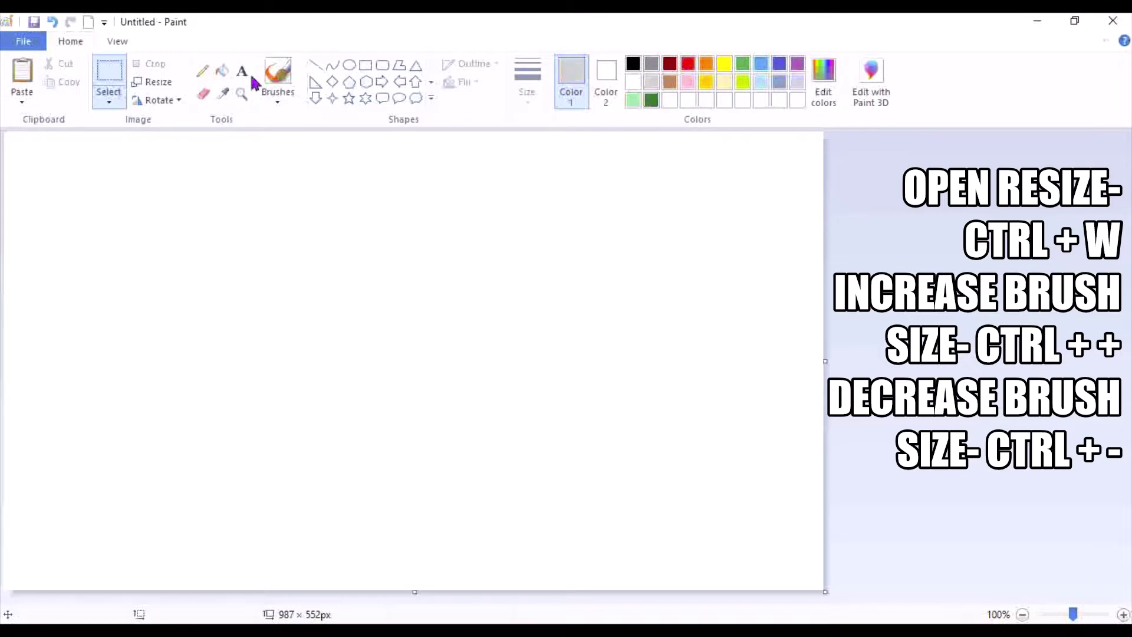
{"action": "left_click", "coordinate": [315, 66]}
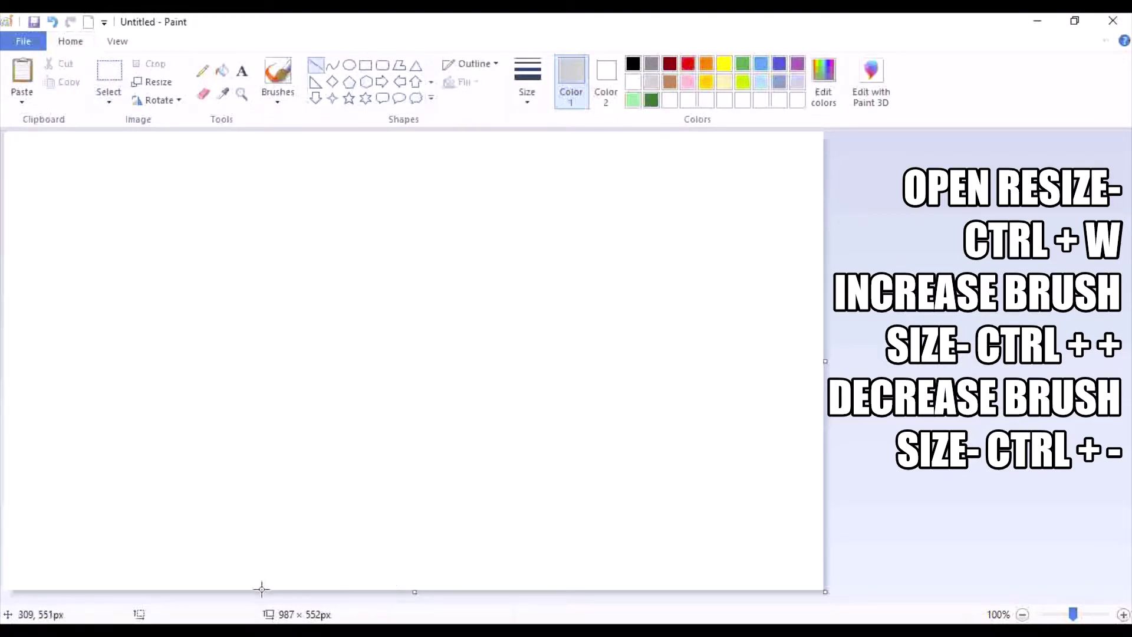
{"action": "mouse_move", "coordinate": [262, 588]}
{"action": "left_mouse_down"}
{"action": "mouse_move", "coordinate": [674, 511]}
{"action": "mouse_move", "coordinate": [828, 468]}
{"action": "left_mouse_up"}
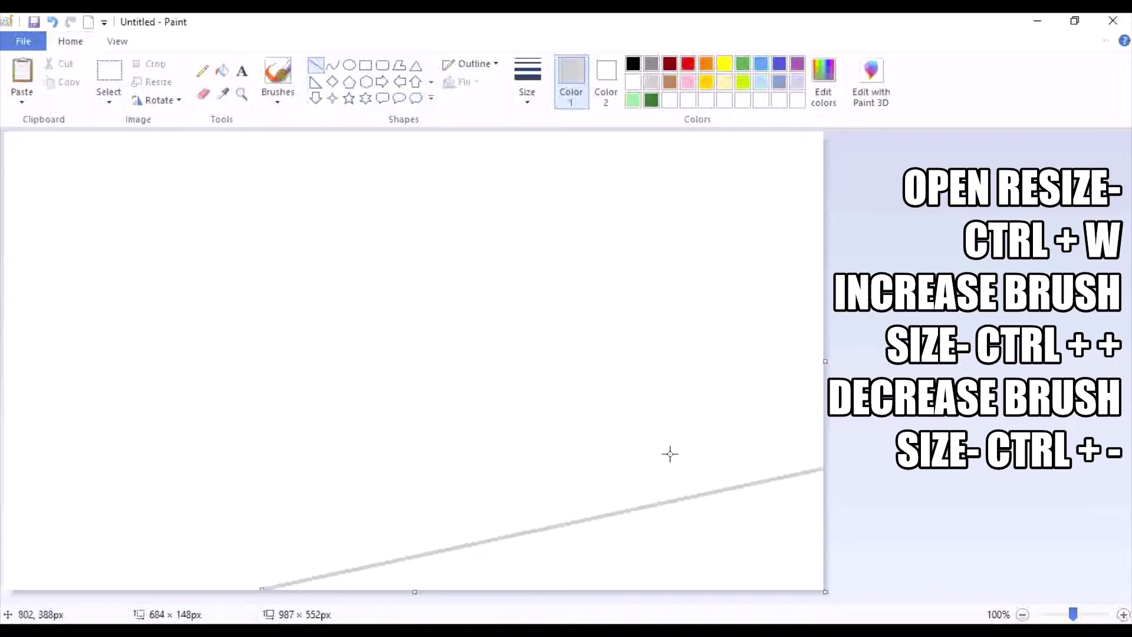
{"action": "mouse_move", "coordinate": [71, 588]}
{"action": "left_mouse_down"}
{"action": "mouse_move", "coordinate": [454, 409]}
{"action": "mouse_move", "coordinate": [823, 284]}
{"action": "left_mouse_up"}
{"action": "left_click", "coordinate": [482, 356]}
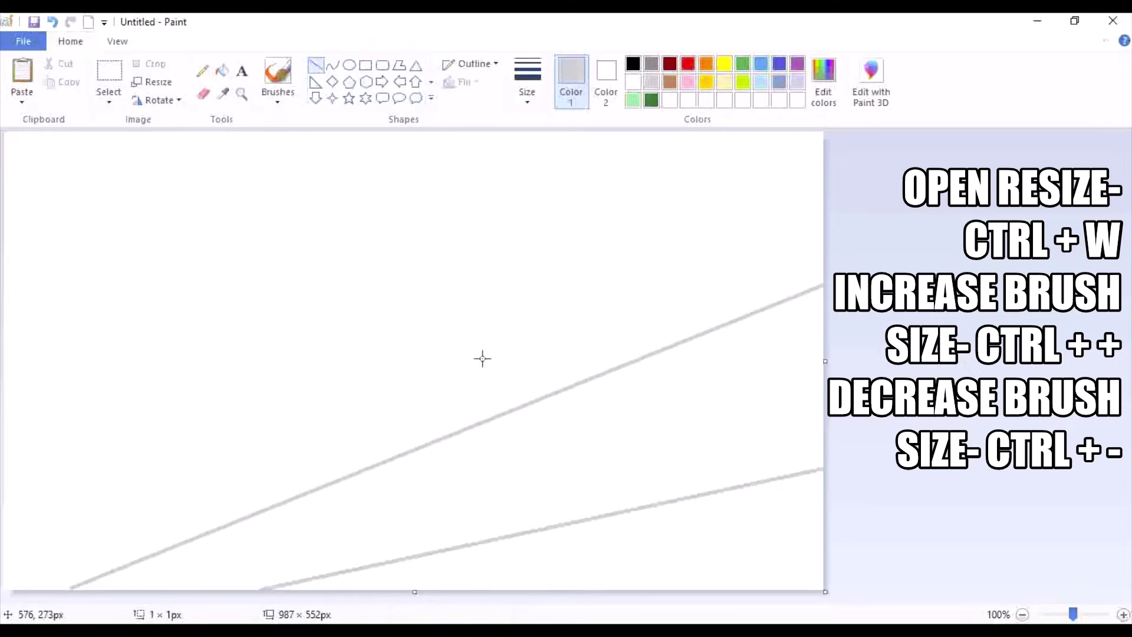
Draw a dark gray diagonal line from the canvas's left edge up to its top edge, above the light gray lines
{"action": "left_click", "coordinate": [652, 63]}
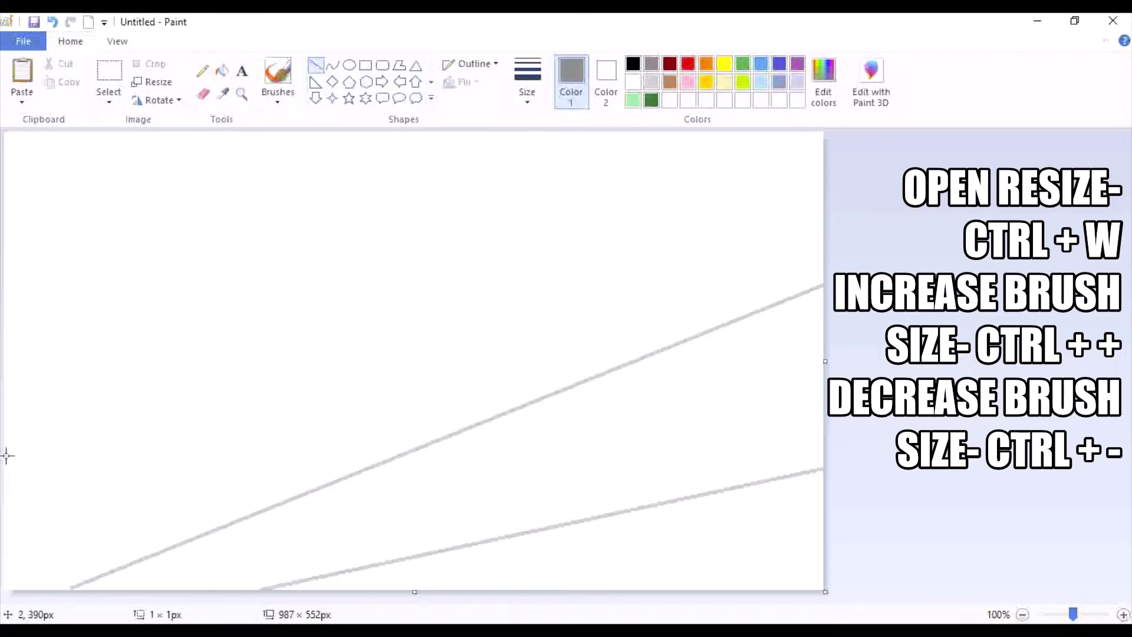
{"action": "left_click_drag", "start_coordinate": [7, 455], "coordinate": [791, 103]}
{"action": "left_click", "coordinate": [600, 210]}
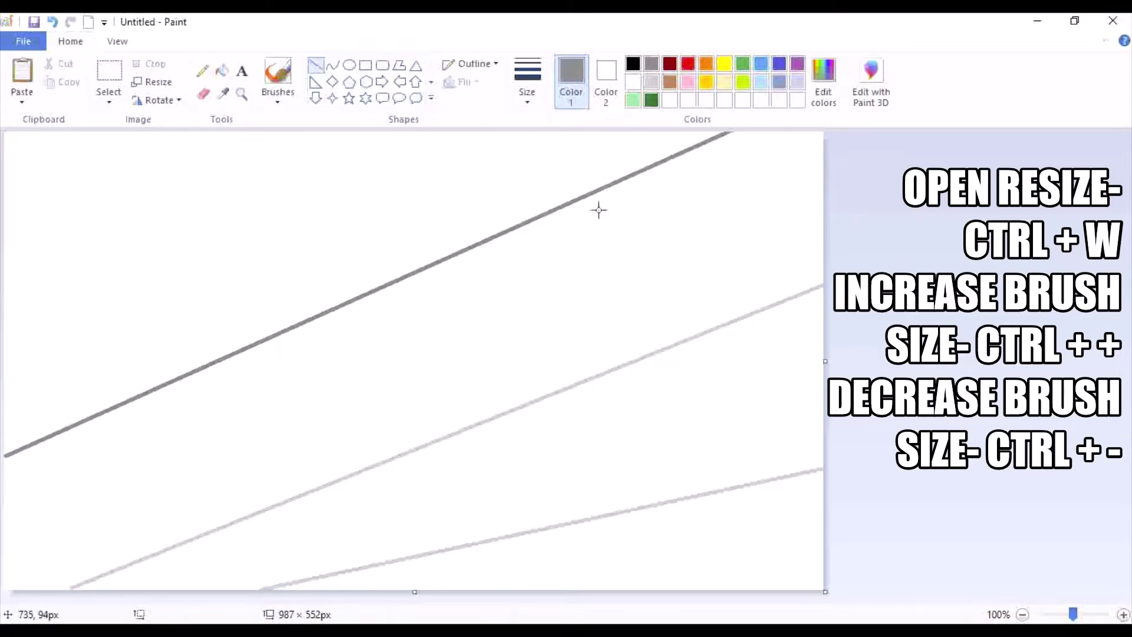
Fill the band below the dark gray line with dark gray, the next band with light gray and the upper-left area with black
{"action": "left_click", "coordinate": [224, 77]}
{"action": "left_click", "coordinate": [430, 374]}
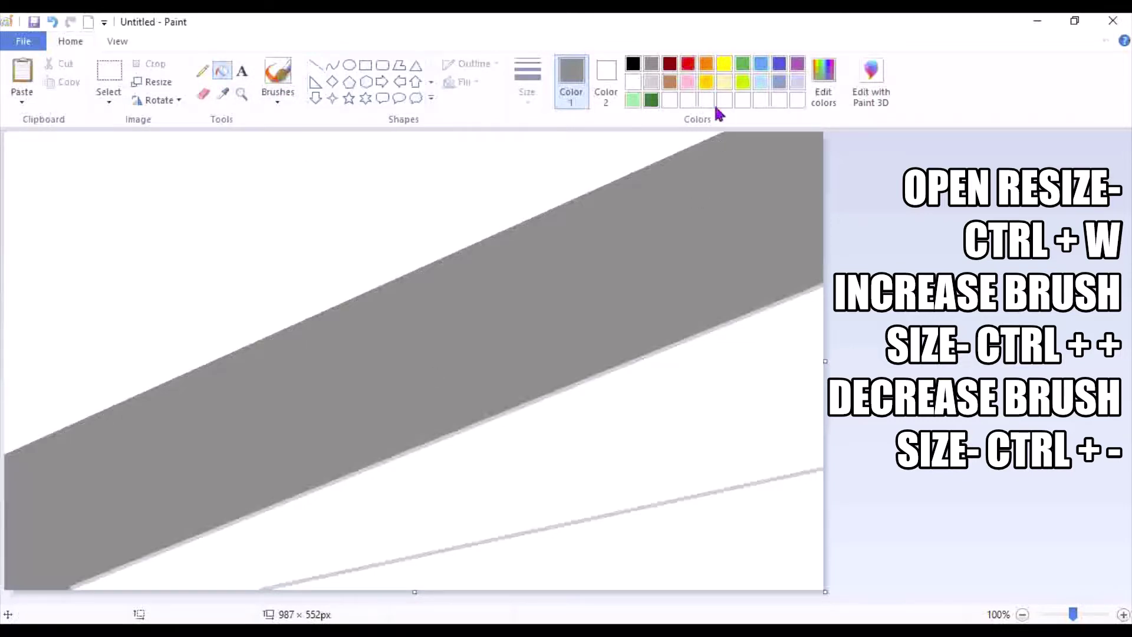
{"action": "left_click", "coordinate": [652, 83]}
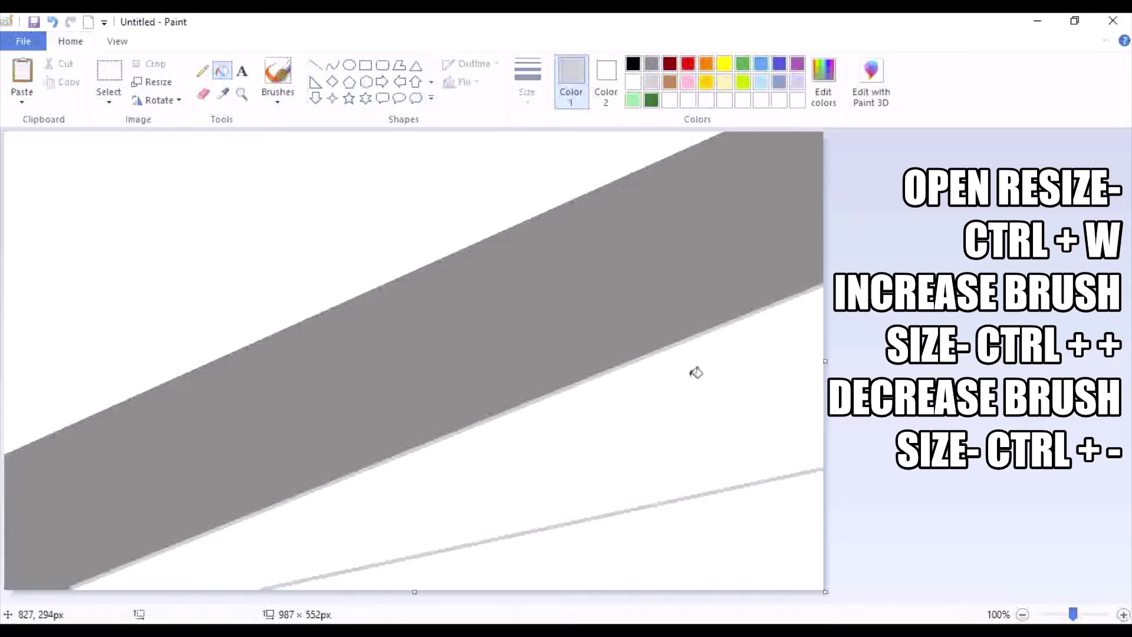
{"action": "left_click", "coordinate": [696, 372]}
{"action": "left_click", "coordinate": [633, 65]}
{"action": "left_click", "coordinate": [417, 233]}
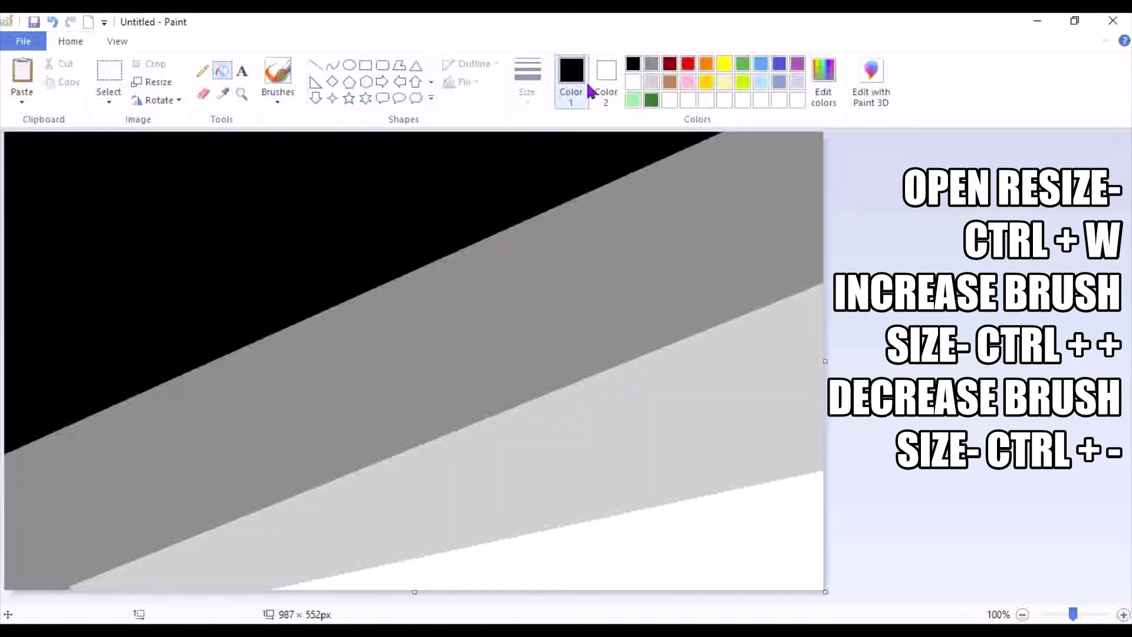
Set Color 1 to white
{"action": "left_click", "coordinate": [606, 79]}
{"action": "left_click", "coordinate": [571, 77]}
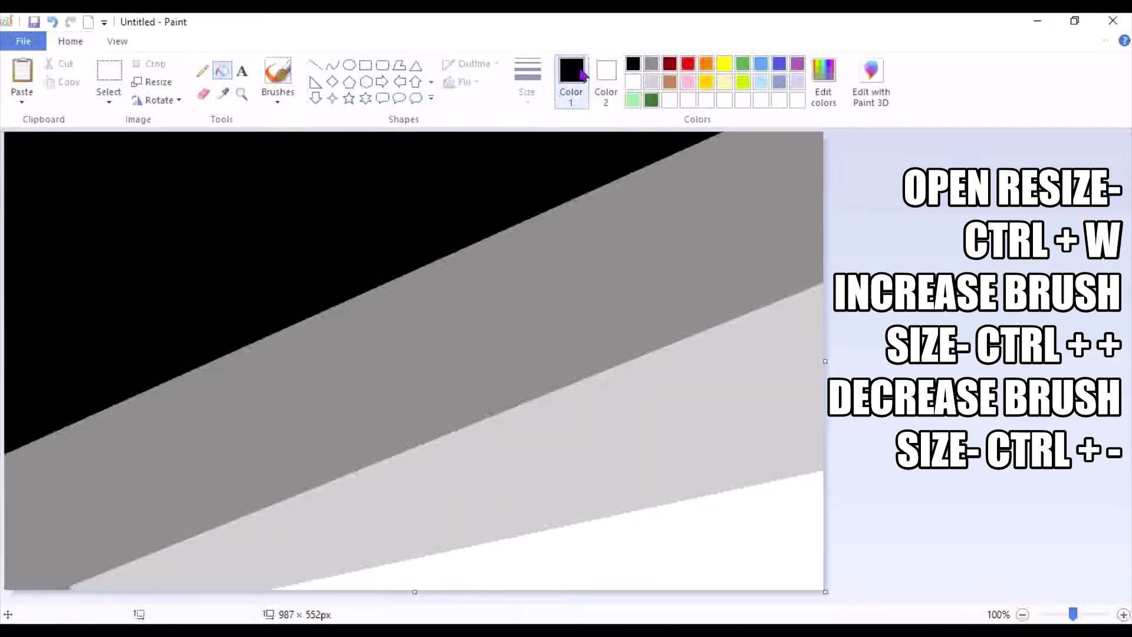
{"action": "left_click", "coordinate": [634, 82]}
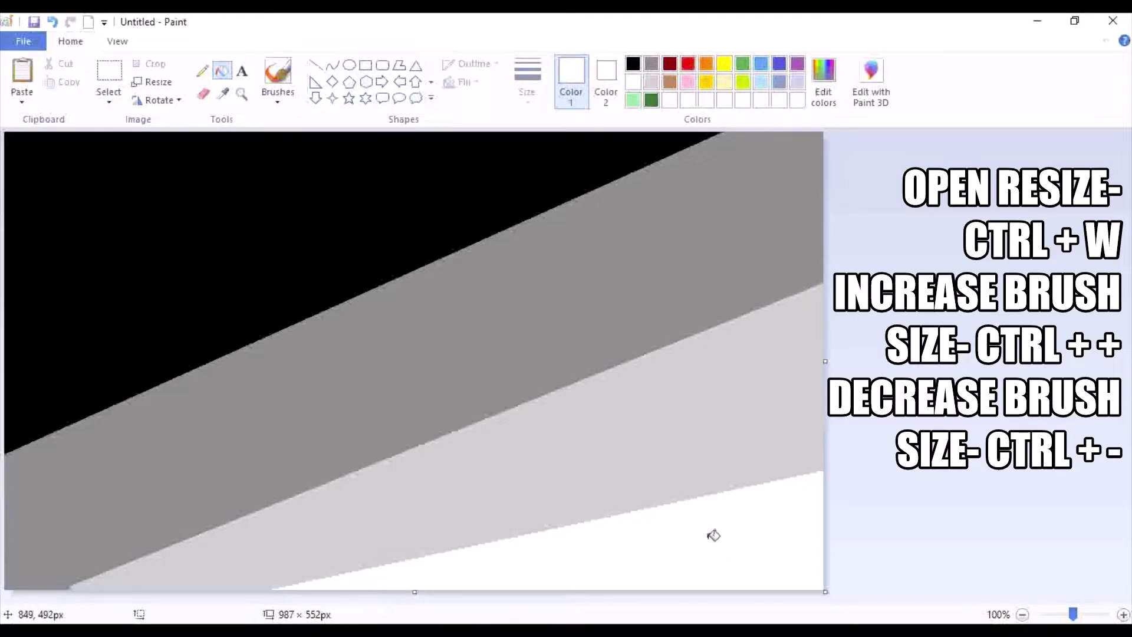
Resize the black, gray and white image to 1 pixel horizontally with the aspect ratio unlocked
{"action": "key", "text": "ctrl+w"}
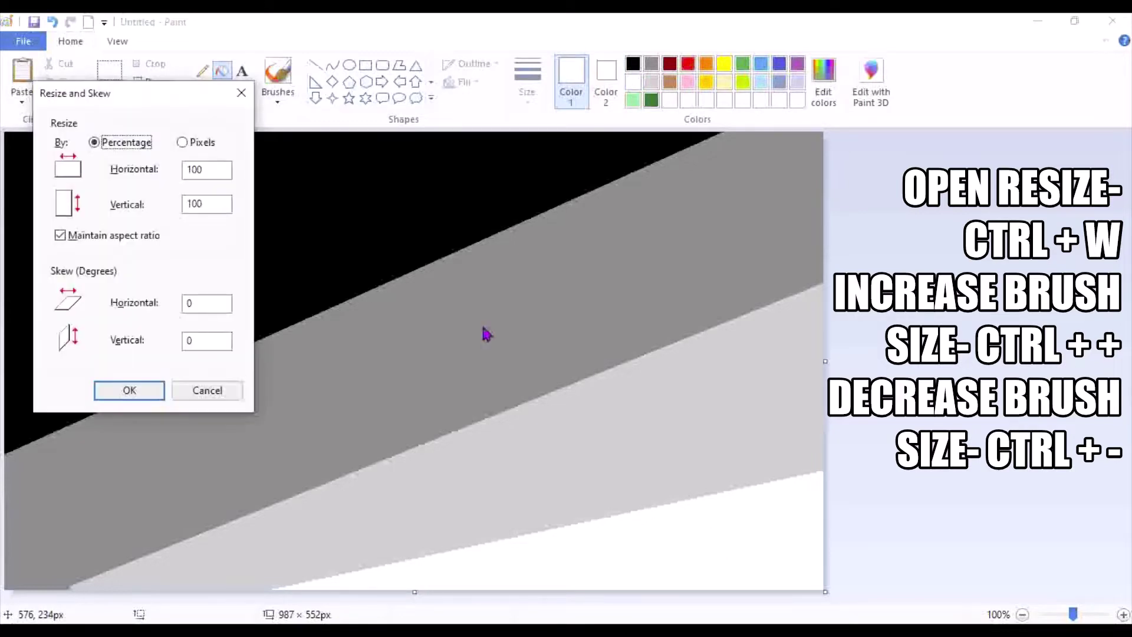
{"action": "left_click", "coordinate": [204, 142]}
{"action": "left_click", "coordinate": [113, 237]}
{"action": "left_click", "coordinate": [217, 170]}
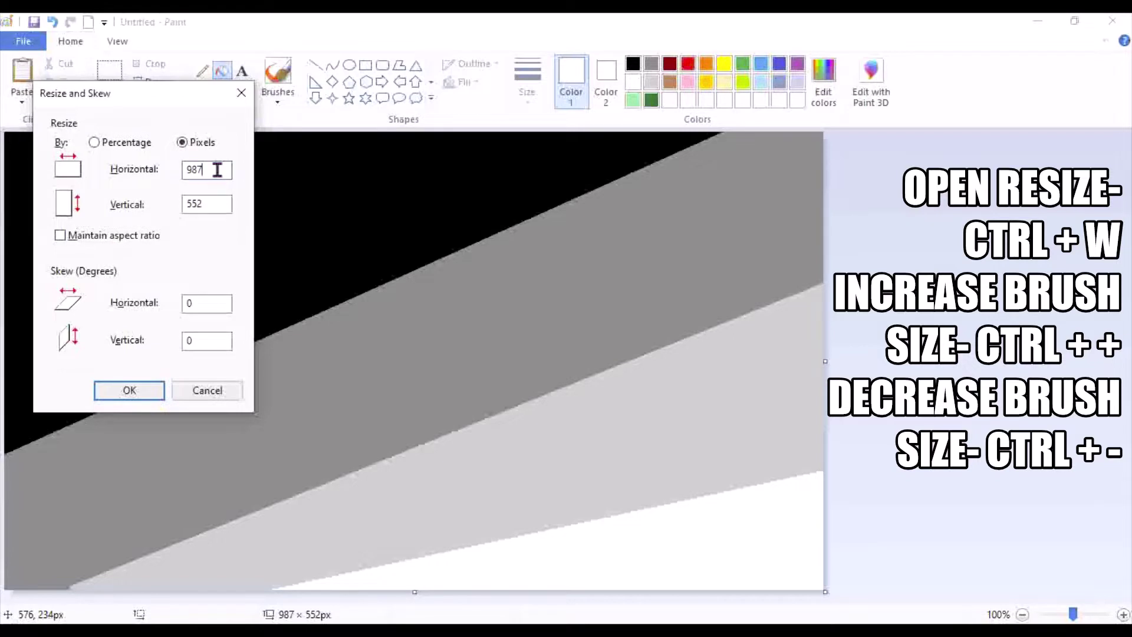
{"action": "type", "text": "1"}
{"action": "key", "text": "Return"}
Resize the image to 987 pixels horizontally with the aspect ratio unlocked to spread it into a gradient
{"action": "key", "text": "ctrl+w"}
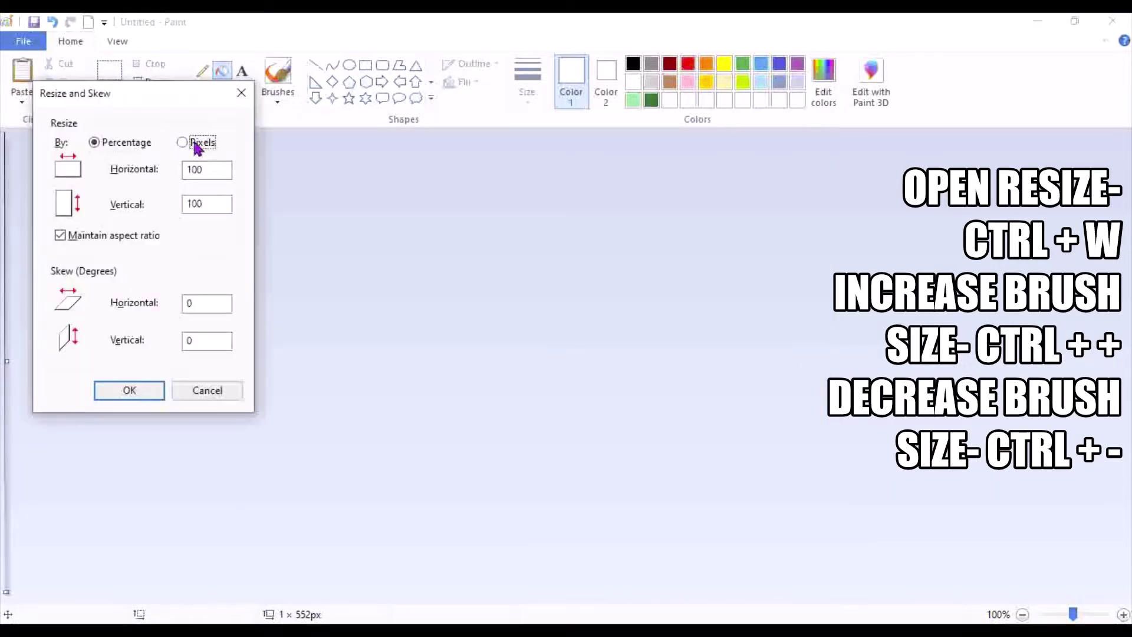
{"action": "left_click", "coordinate": [198, 143]}
{"action": "left_click", "coordinate": [151, 238]}
{"action": "left_click", "coordinate": [213, 169]}
{"action": "type", "text": "98"}
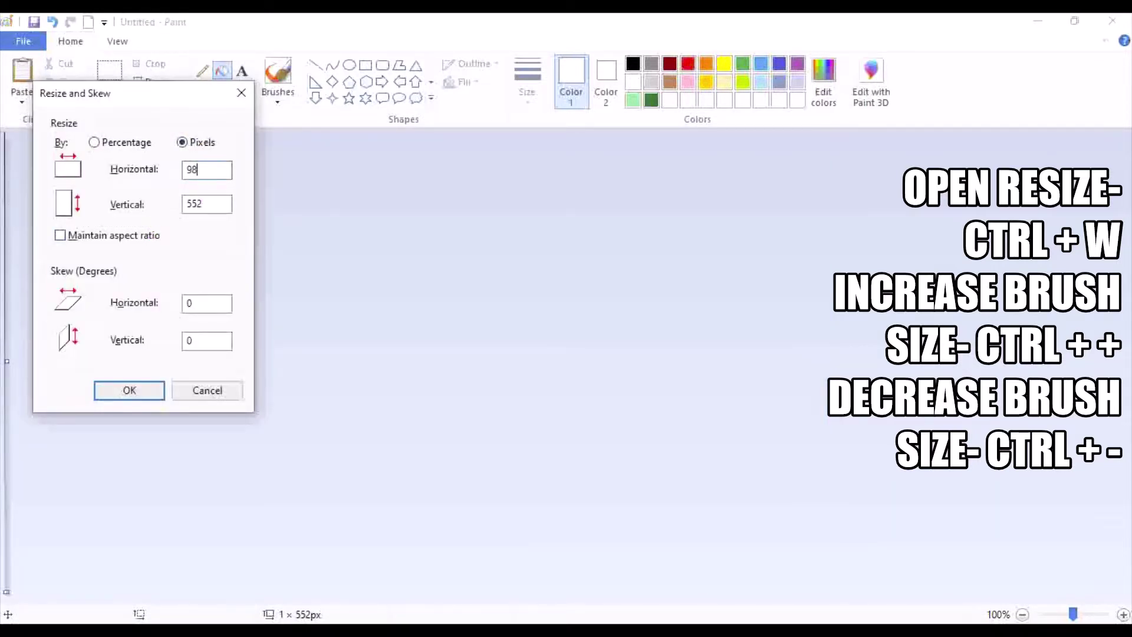
{"action": "type", "text": "7"}
{"action": "key", "text": "Return"}
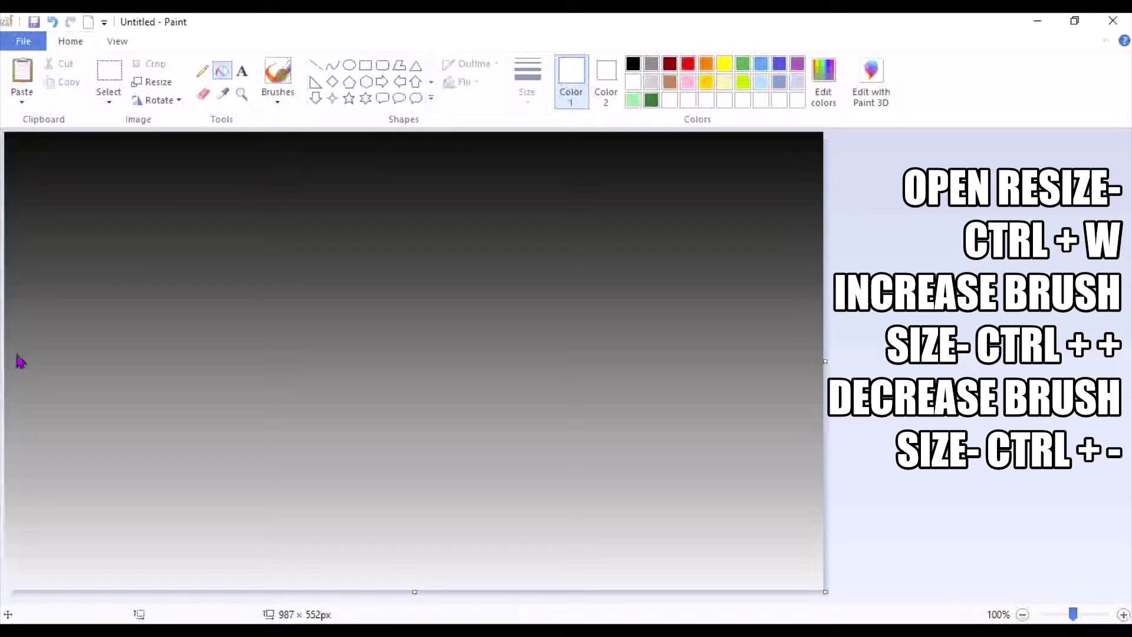
Select the whole black-to-white gradient and squeeze it to about 493 px wide in the canvas's right half
{"action": "key", "text": "ctrl+a"}
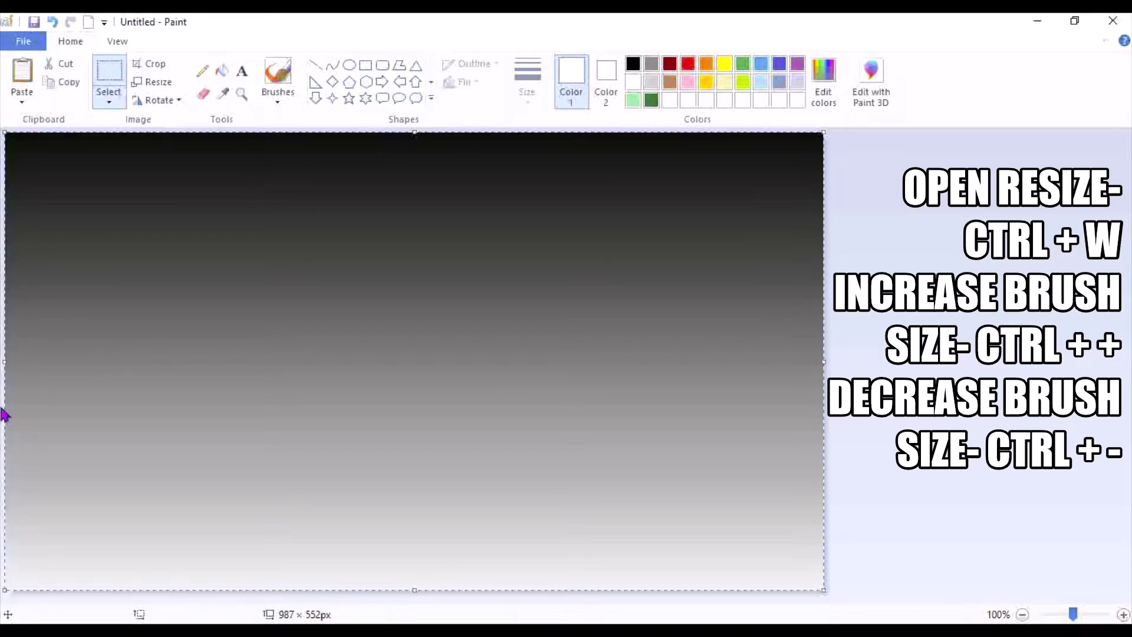
{"action": "left_click_drag", "start_coordinate": [4, 365], "coordinate": [415, 374]}
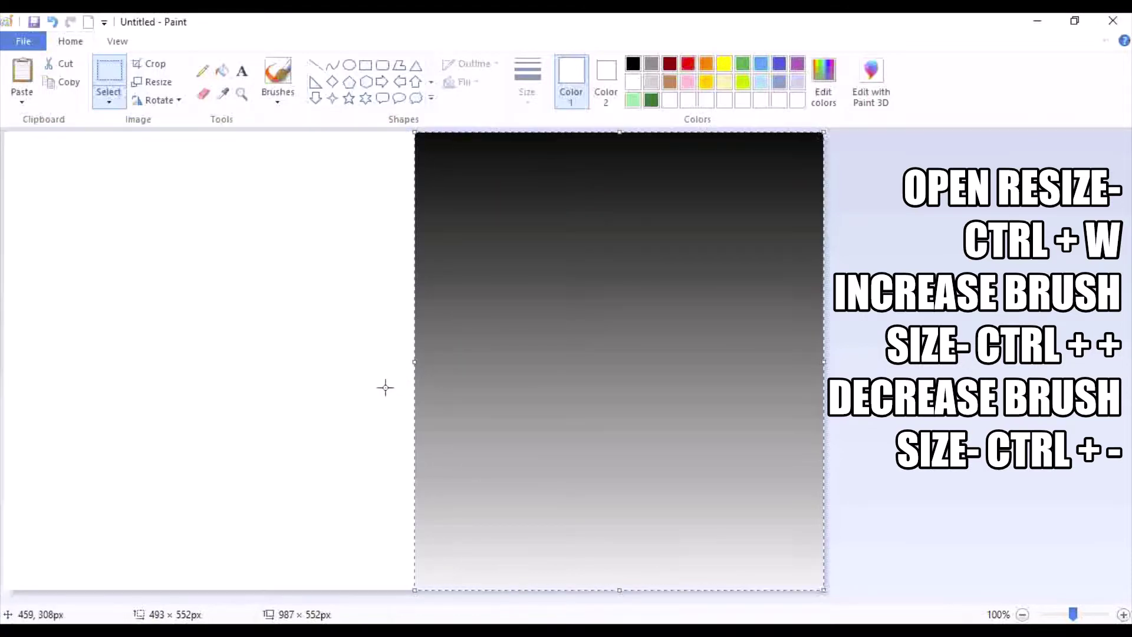
Paste the red-to-yellow gradient and narrow it to about 494 px wide, aligned to the canvas's left half
{"action": "key", "text": "ctrl+z"}
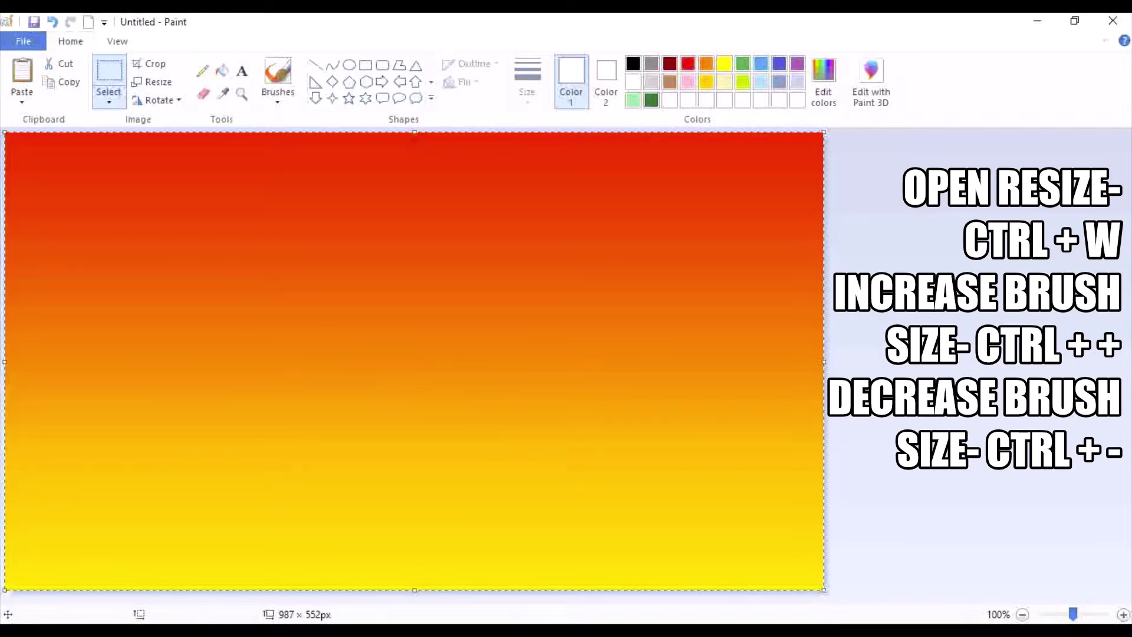
{"action": "left_click_drag", "start_coordinate": [725, 372], "coordinate": [686, 382]}
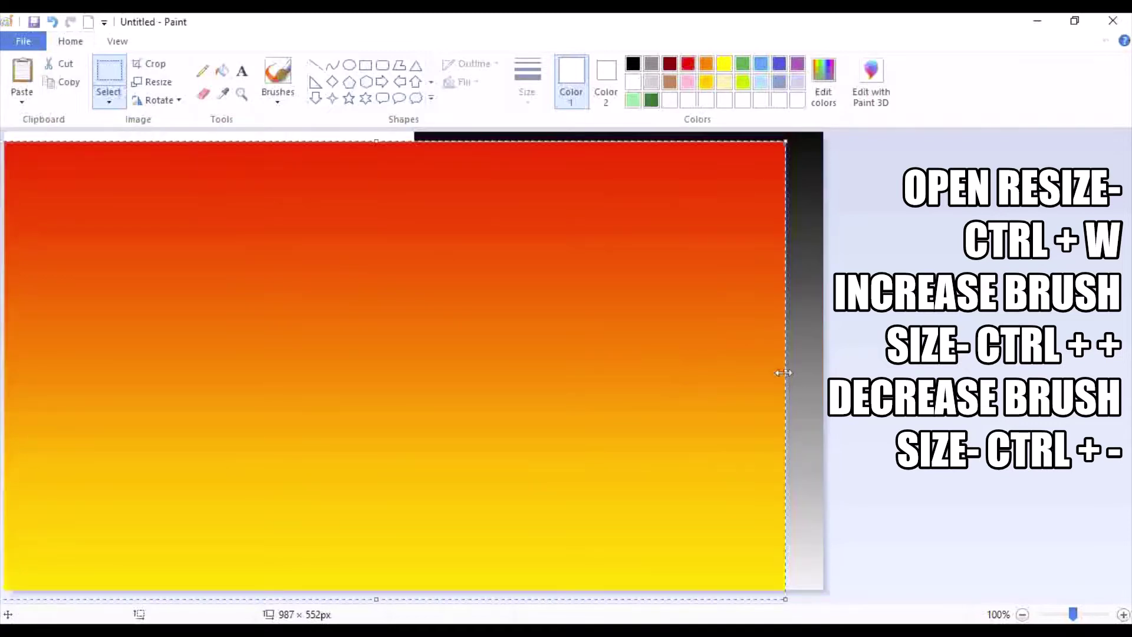
{"action": "left_click_drag", "start_coordinate": [785, 371], "coordinate": [414, 351]}
{"action": "left_click_drag", "start_coordinate": [308, 342], "coordinate": [349, 334]}
{"action": "left_click_drag", "start_coordinate": [446, 363], "coordinate": [412, 368]}
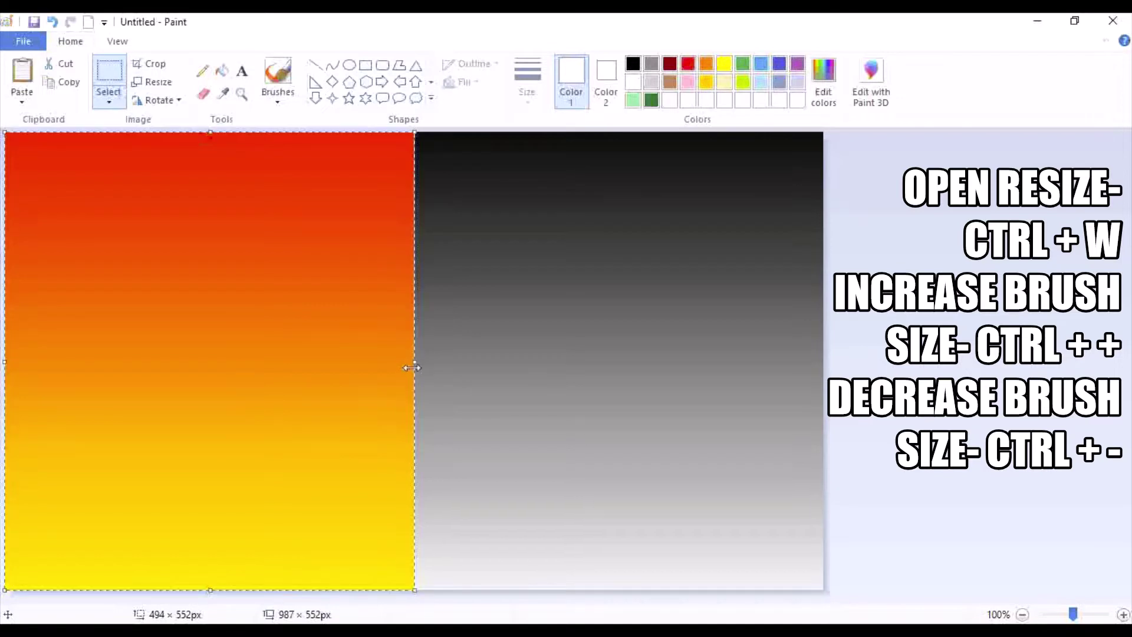
Draw a white ellipse about 193 × 199 px with solid color fill in the upper-left area of the red-to-yellow gradient
{"action": "left_click", "coordinate": [507, 440]}
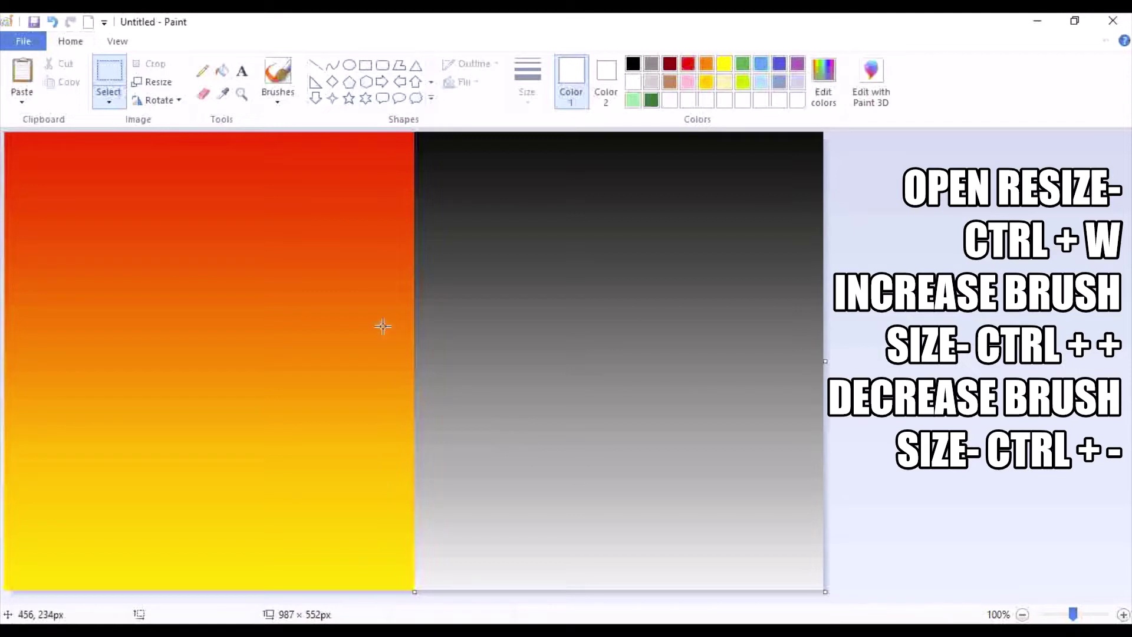
{"action": "left_click", "coordinate": [349, 65]}
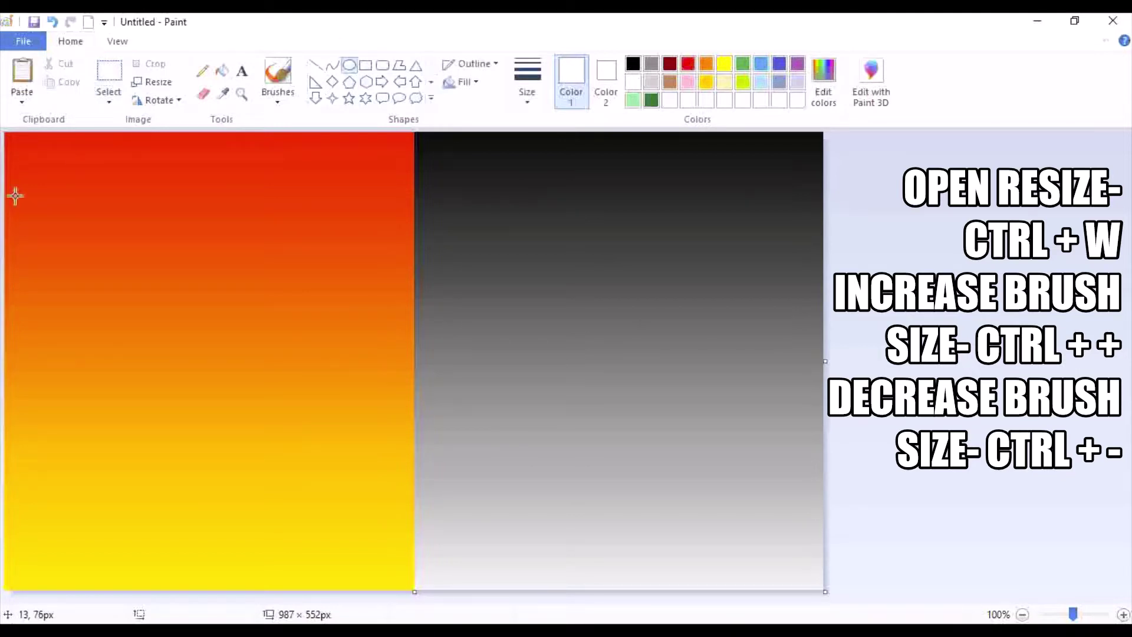
{"action": "left_click_drag", "start_coordinate": [34, 192], "coordinate": [194, 358]}
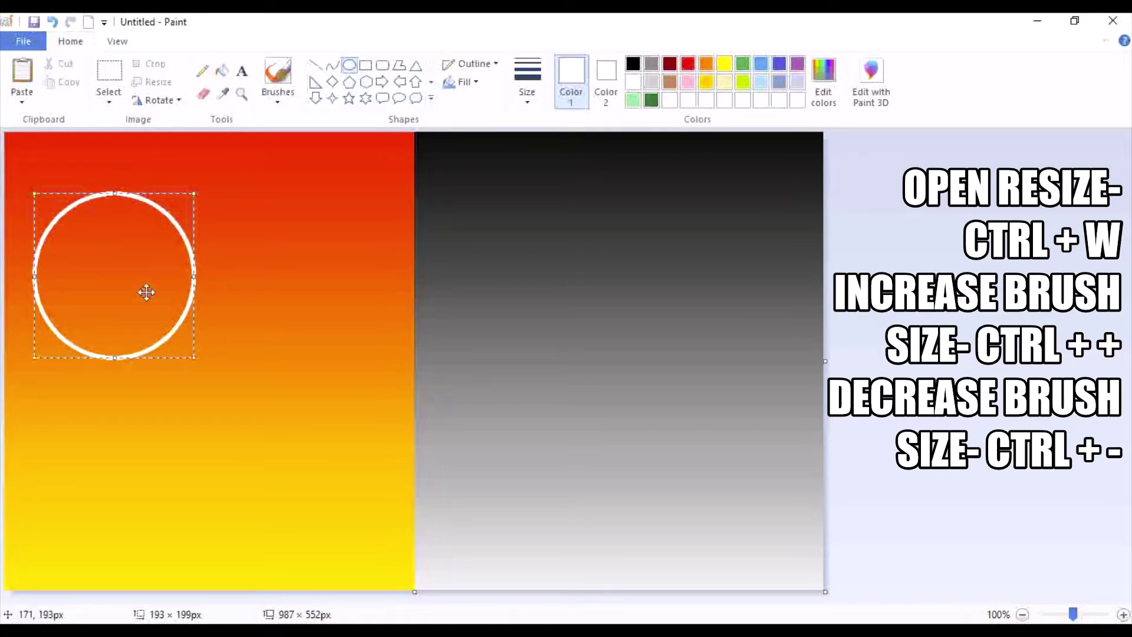
{"action": "left_click_drag", "start_coordinate": [147, 293], "coordinate": [128, 264]}
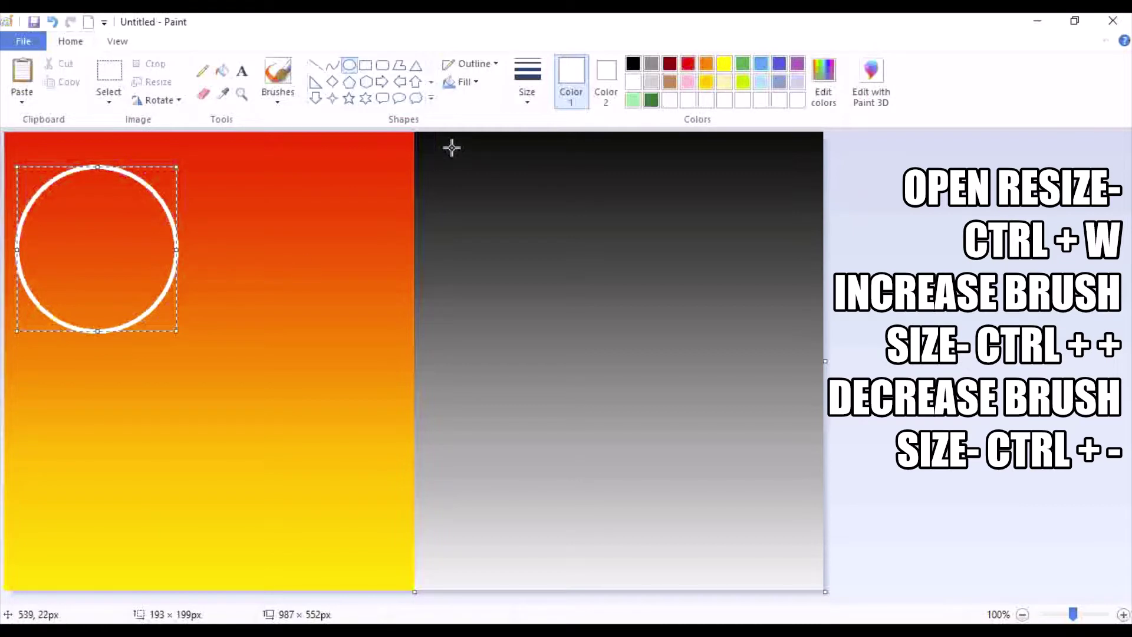
{"action": "left_click", "coordinate": [472, 82]}
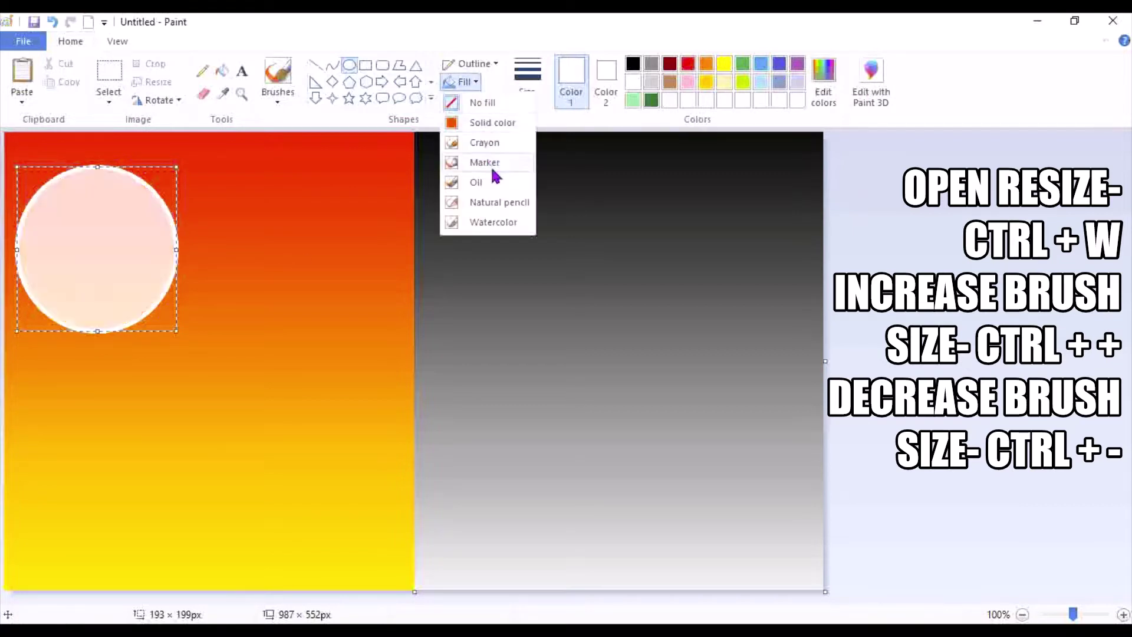
{"action": "left_click", "coordinate": [477, 119]}
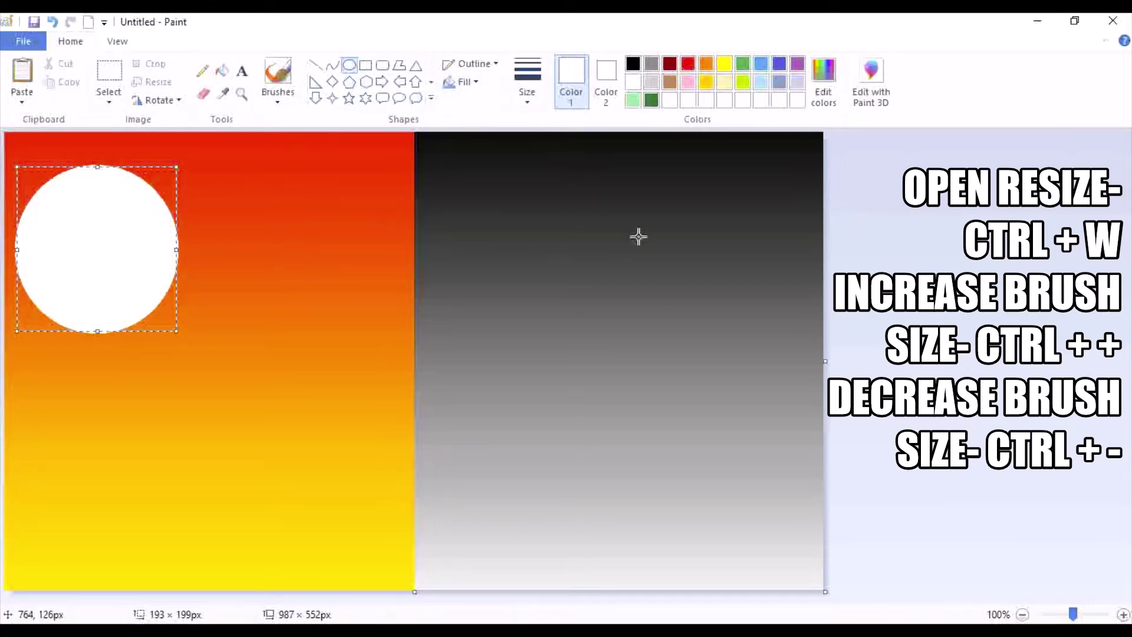
Draw a solid white ellipse about 190 × 194 px in the upper-right area of the black-to-white gradient
{"action": "left_click_drag", "start_coordinate": [667, 181], "coordinate": [821, 340]}
{"action": "left_click_drag", "start_coordinate": [781, 278], "coordinate": [767, 266]}
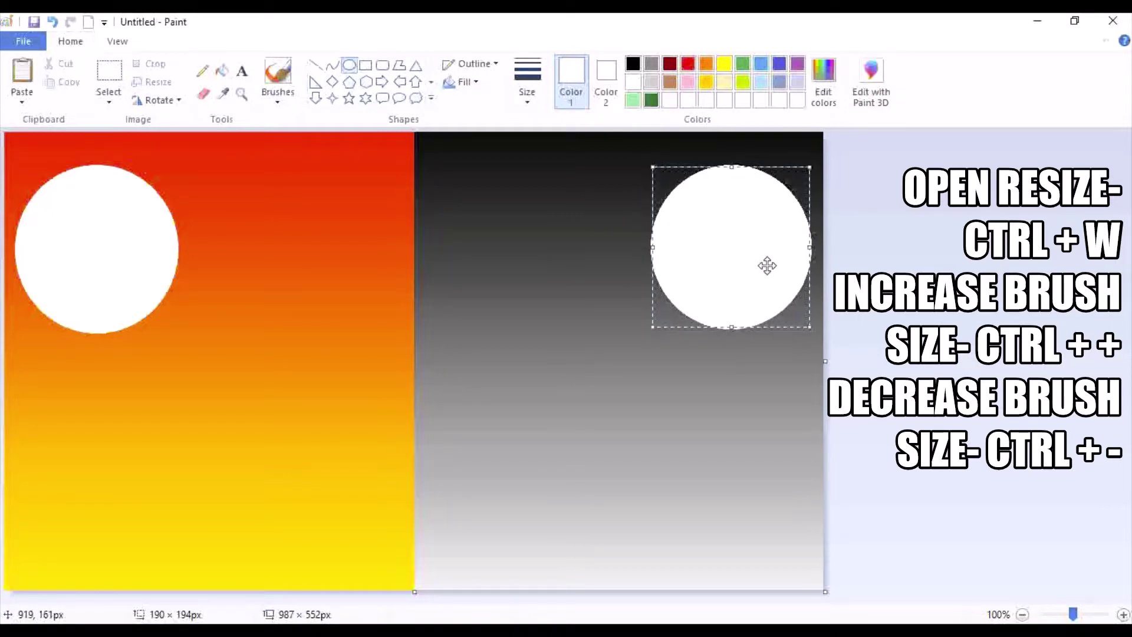
{"action": "left_click", "coordinate": [549, 339]}
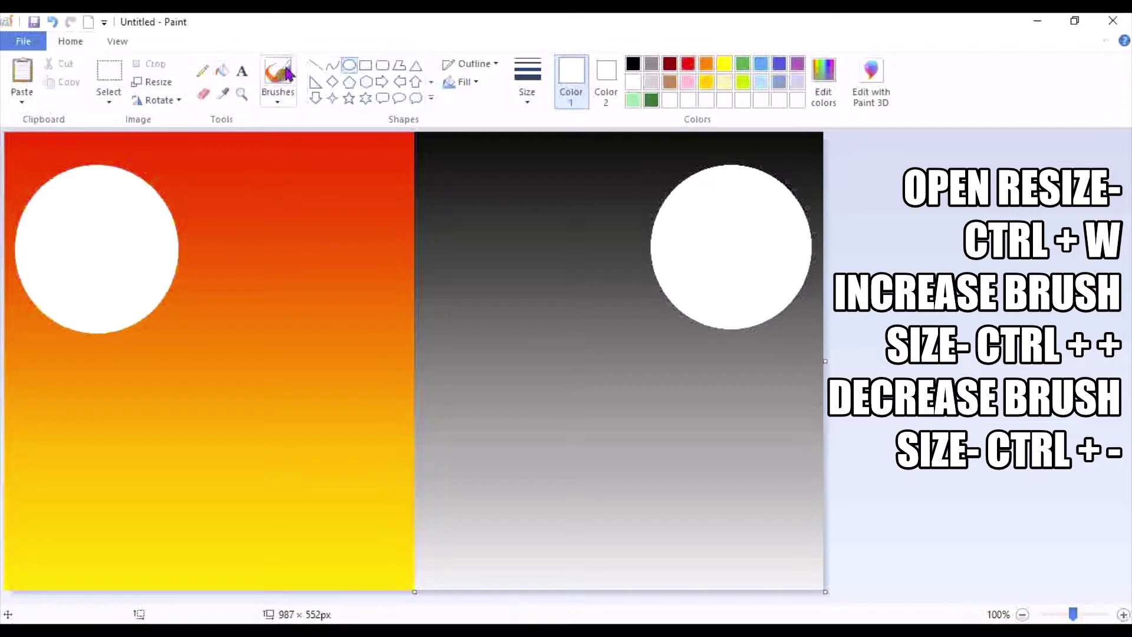
Fill the circle on the red-to-yellow gradient with gold
{"action": "left_click", "coordinate": [707, 82]}
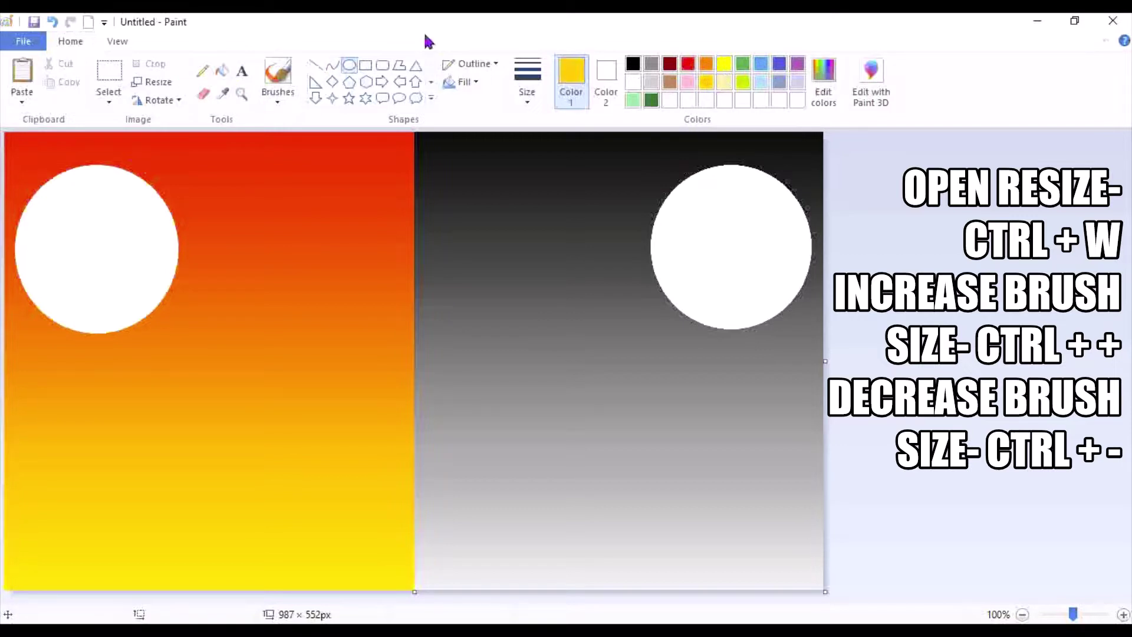
{"action": "left_click", "coordinate": [222, 71]}
{"action": "left_click", "coordinate": [113, 229]}
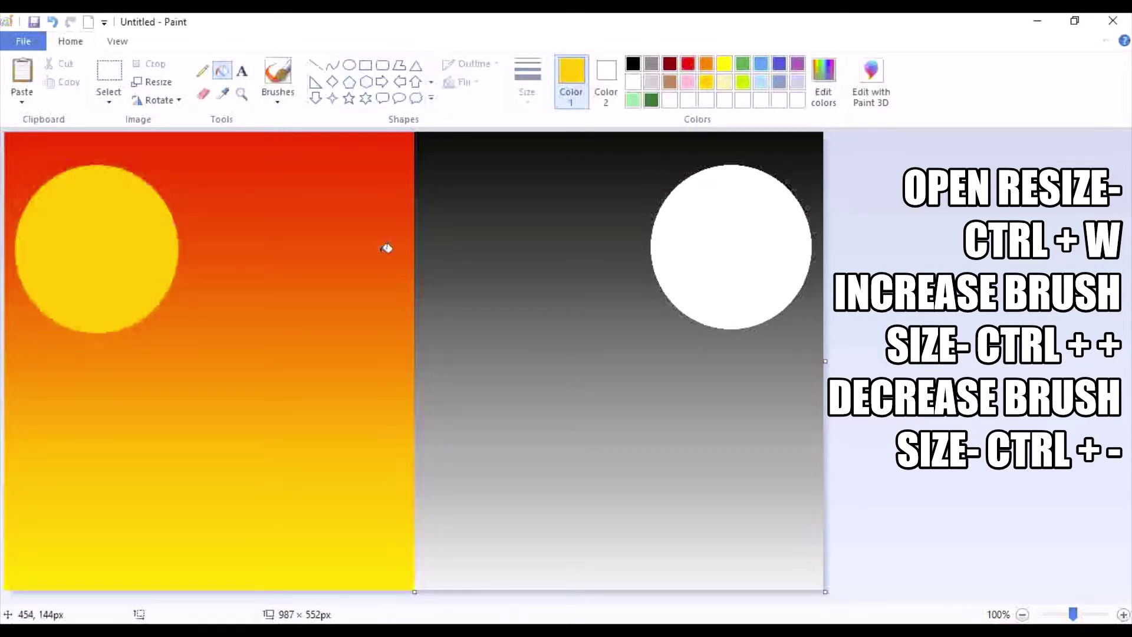
{"action": "left_click", "coordinate": [725, 65]}
{"action": "left_click", "coordinate": [127, 205]}
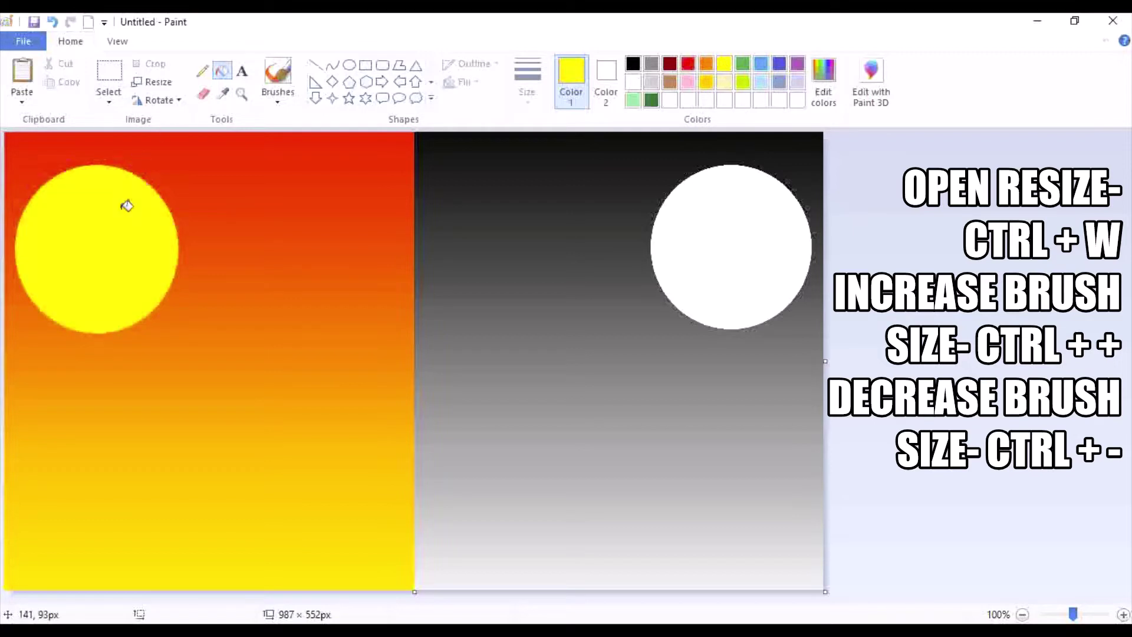
{"action": "key", "text": "ctrl+z"}
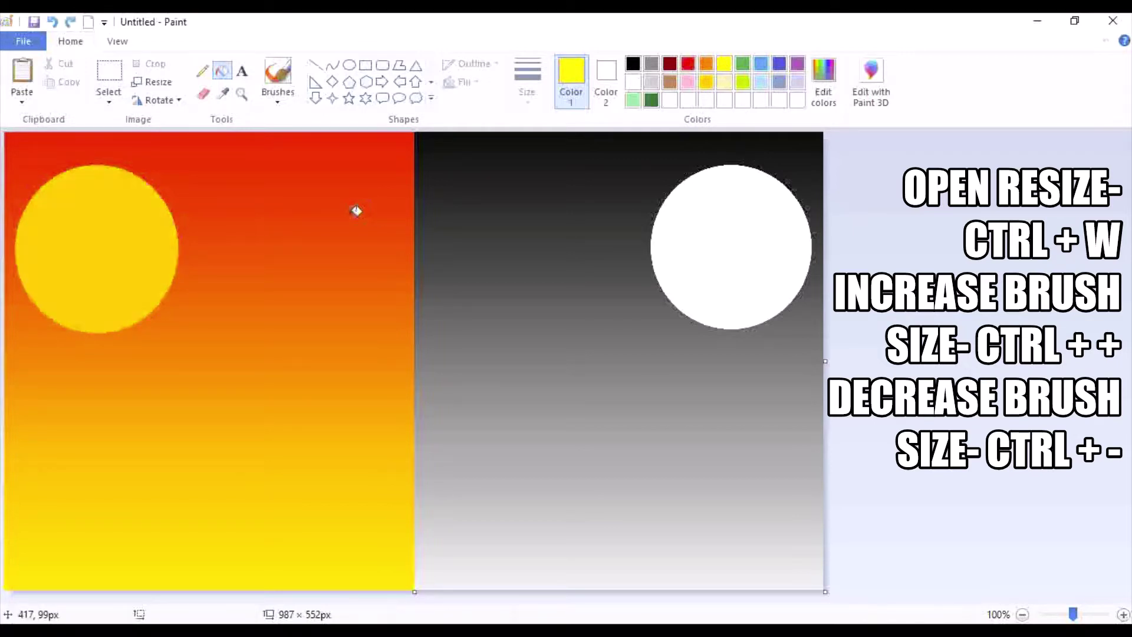
Brush two thin black curved outlines of a tree trunk from top to bottom, one on each side of the boundary between the gradients
{"action": "left_click", "coordinate": [633, 64]}
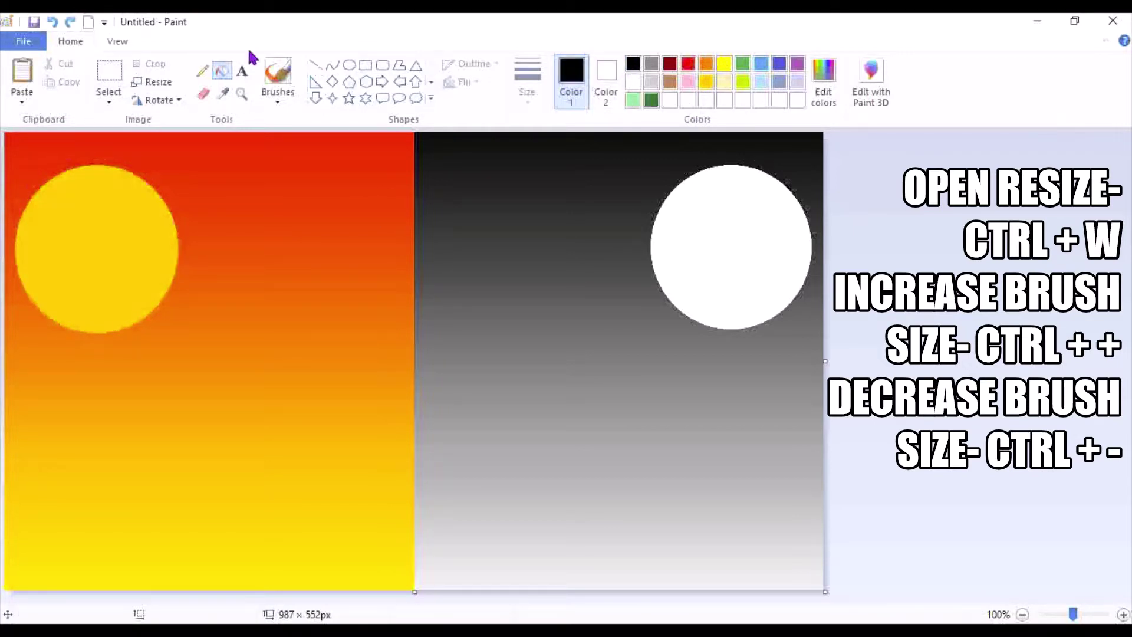
{"action": "left_click", "coordinate": [281, 80]}
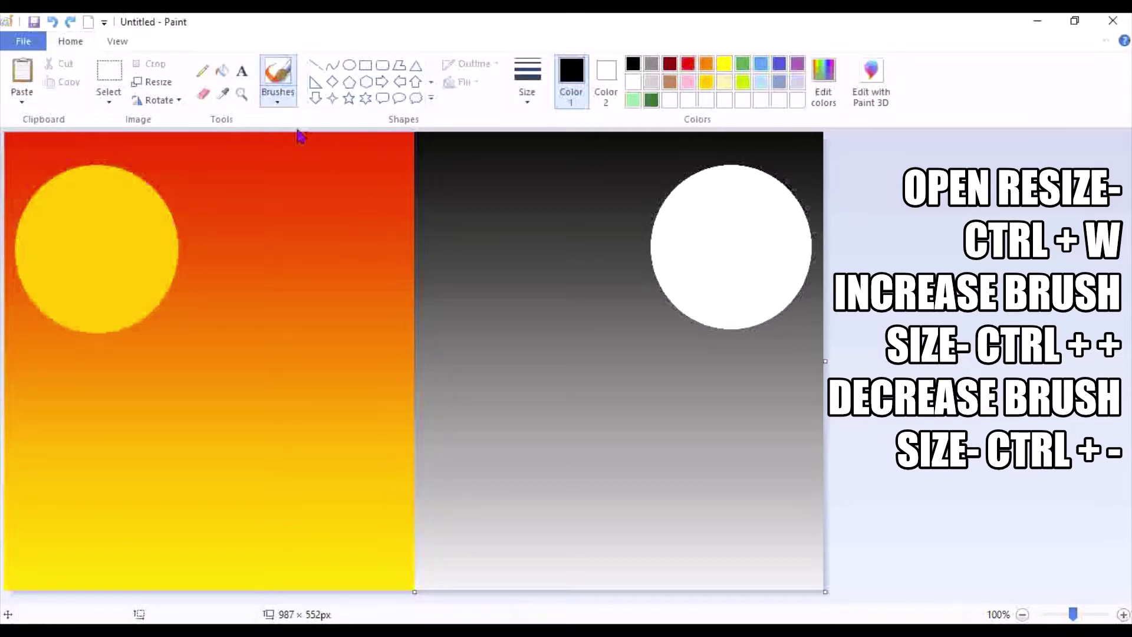
{"action": "left_click_drag", "start_coordinate": [312, 137], "coordinate": [336, 168]}
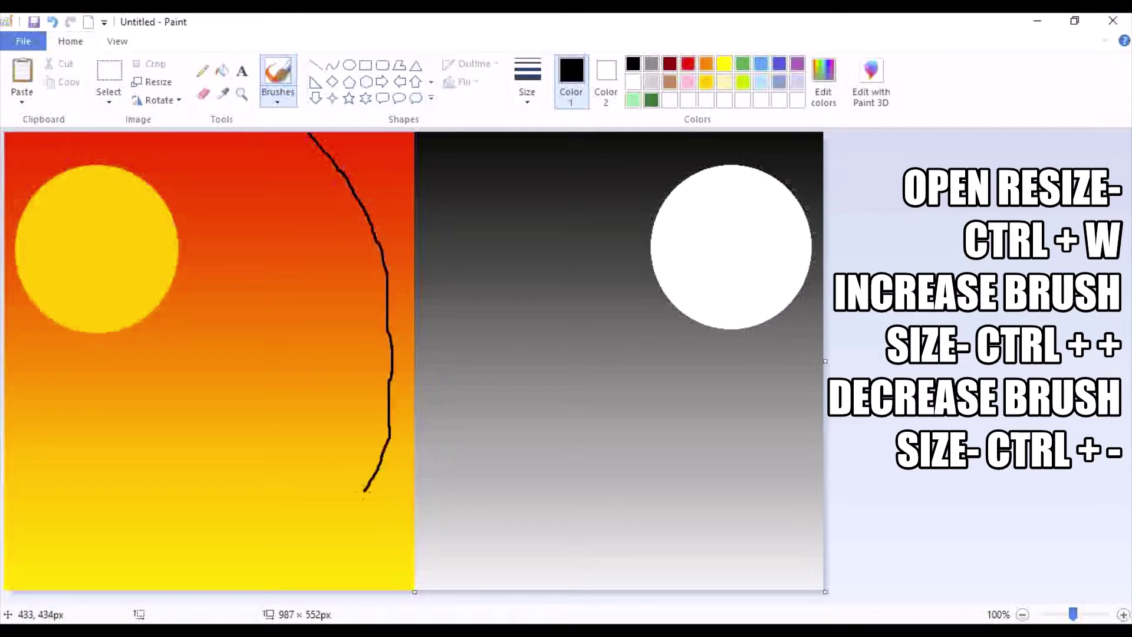
{"action": "left_click_drag", "start_coordinate": [364, 494], "coordinate": [320, 571]}
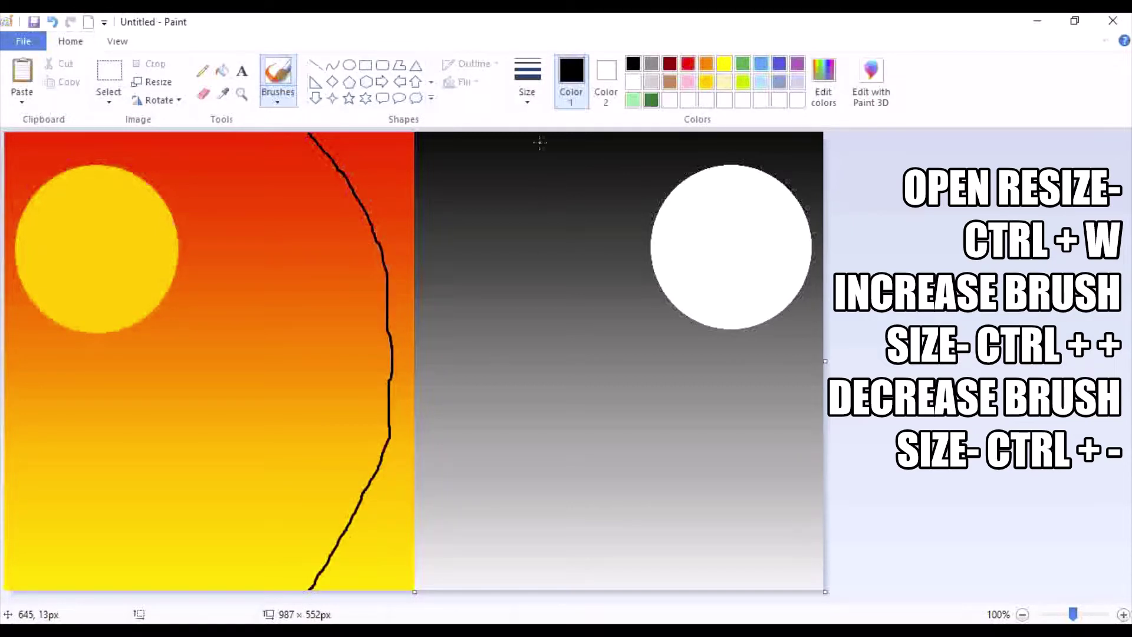
{"action": "left_click_drag", "start_coordinate": [519, 129], "coordinate": [462, 251]}
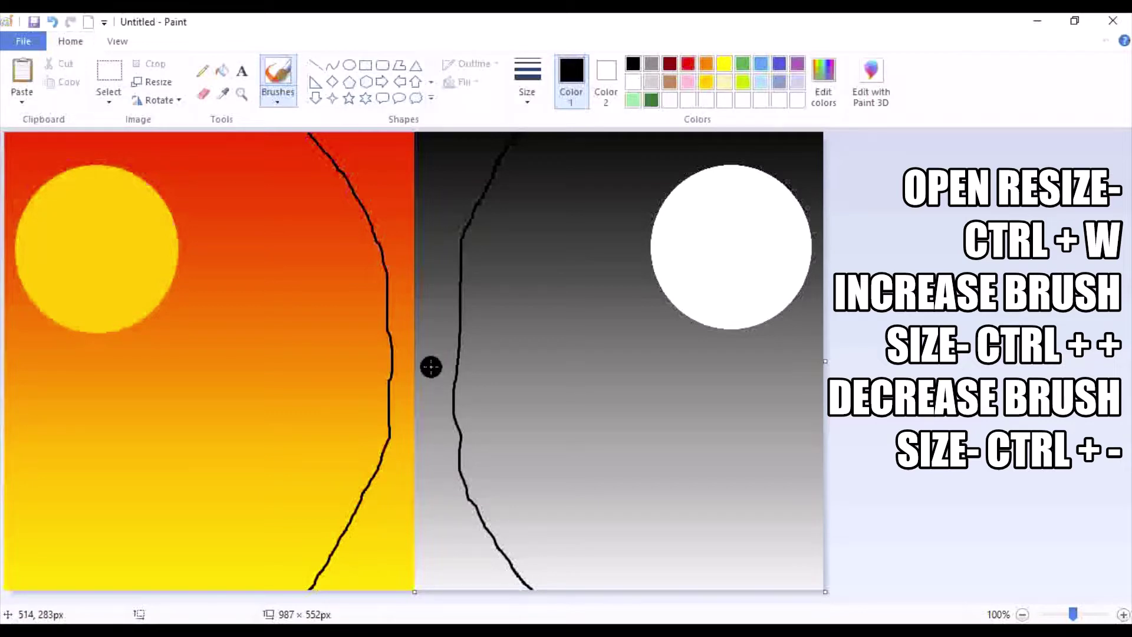
Adjust the brush size and paint a black outer branch on each side of the trunk plus a V-shaped fork between the outlines
{"action": "key", "text": "ctrl+minus"}
{"action": "key", "text": "ctrl+minus"}
{"action": "key", "text": "ctrl+minus"}
{"action": "key", "text": "ctrl+minus"}
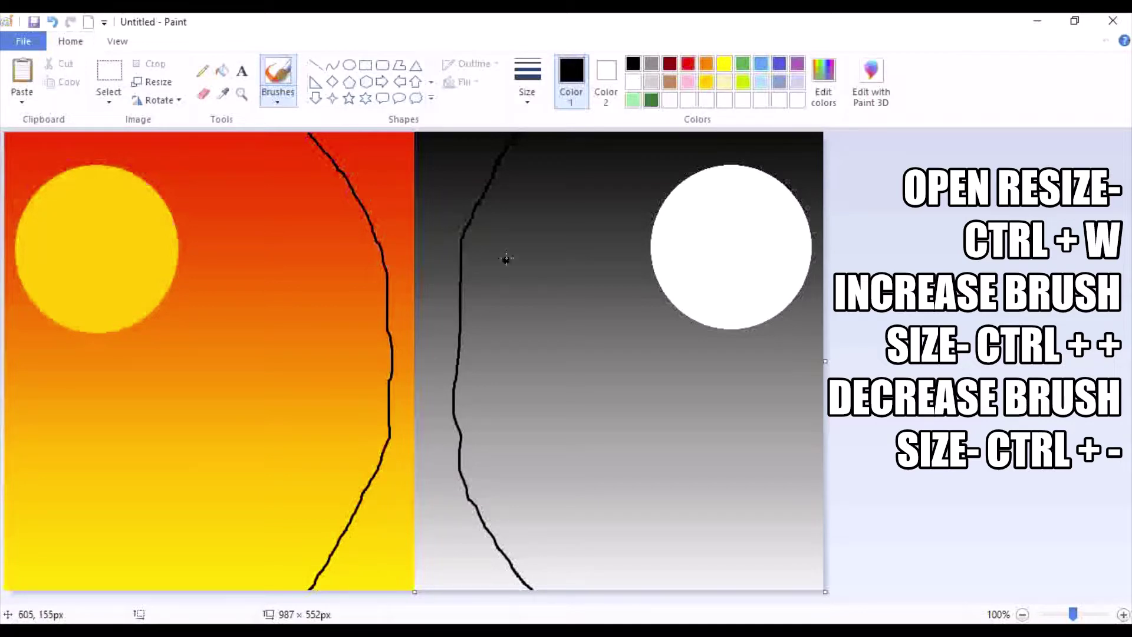
{"action": "mouse_move", "coordinate": [464, 272]}
{"action": "left_mouse_down"}
{"action": "mouse_move", "coordinate": [505, 238]}
{"action": "mouse_move", "coordinate": [600, 211]}
{"action": "mouse_move", "coordinate": [683, 159]}
{"action": "left_mouse_up"}
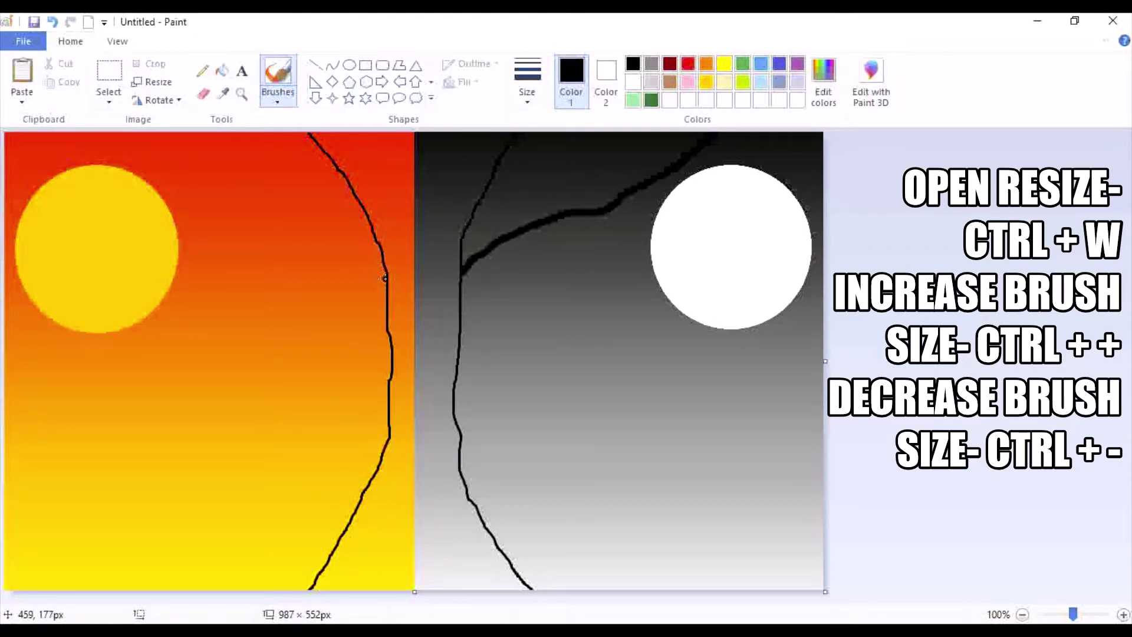
{"action": "mouse_move", "coordinate": [386, 278]}
{"action": "left_mouse_down"}
{"action": "mouse_move", "coordinate": [287, 239]}
{"action": "mouse_move", "coordinate": [122, 139]}
{"action": "left_mouse_up"}
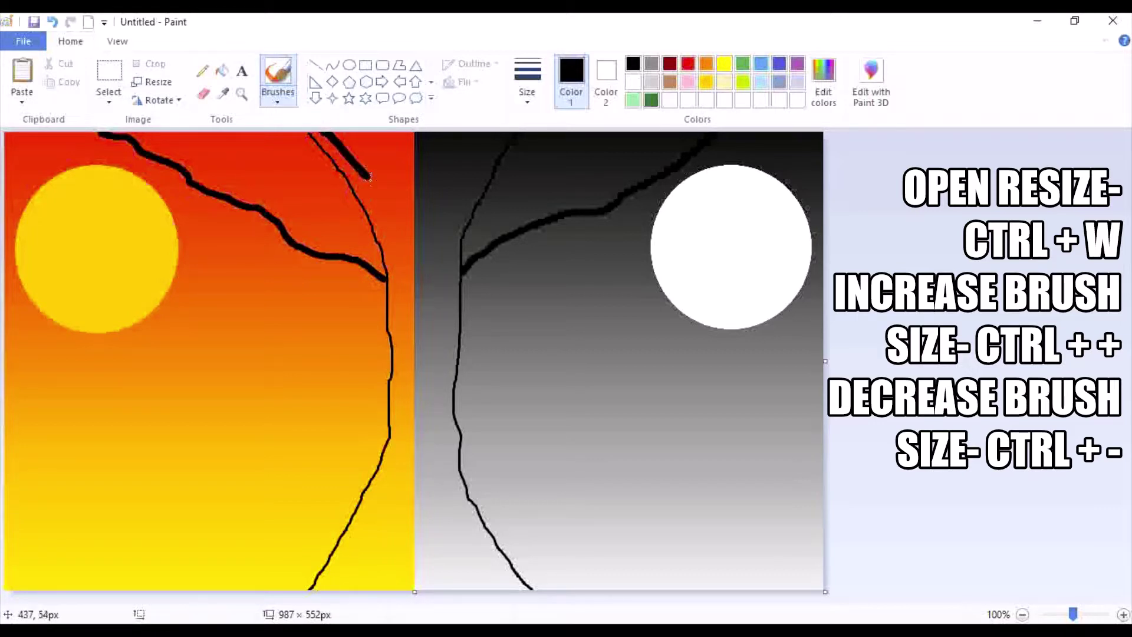
{"action": "mouse_move", "coordinate": [368, 176]}
{"action": "left_mouse_down"}
{"action": "mouse_move", "coordinate": [417, 268]}
{"action": "mouse_move", "coordinate": [494, 157]}
{"action": "mouse_move", "coordinate": [526, 133]}
{"action": "left_mouse_up"}
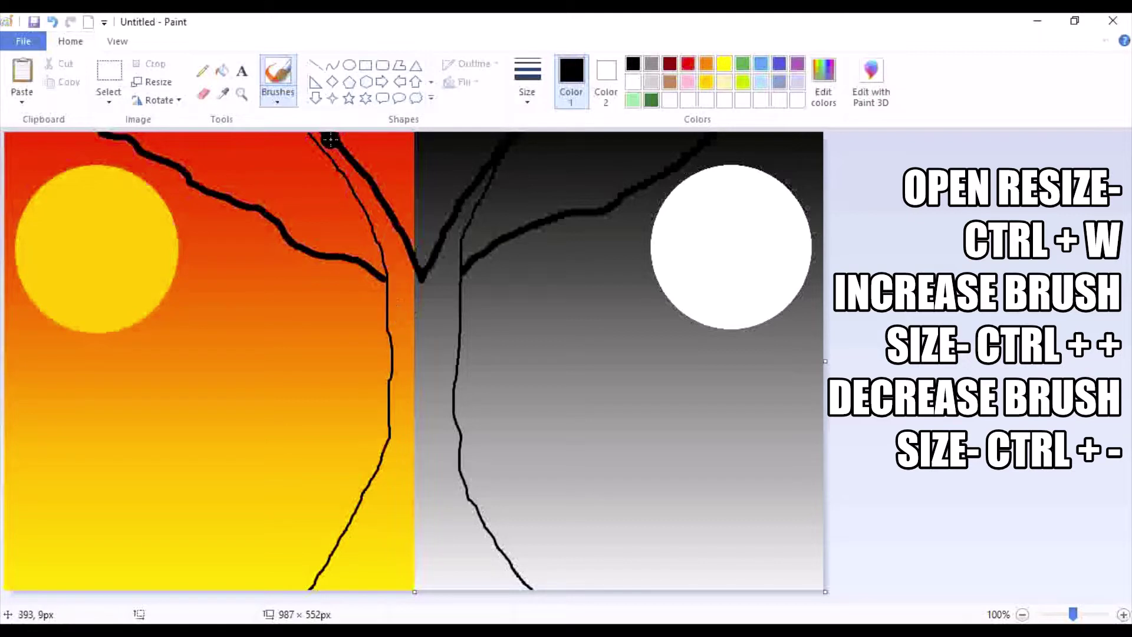
Fill the two inner branches and the whole trunk down to its flared base with thick black brush strokes
{"action": "mouse_move", "coordinate": [326, 140]}
{"action": "left_mouse_down"}
{"action": "mouse_move", "coordinate": [416, 286]}
{"action": "mouse_move", "coordinate": [392, 254]}
{"action": "mouse_move", "coordinate": [395, 443]}
{"action": "mouse_move", "coordinate": [319, 589]}
{"action": "left_mouse_up"}
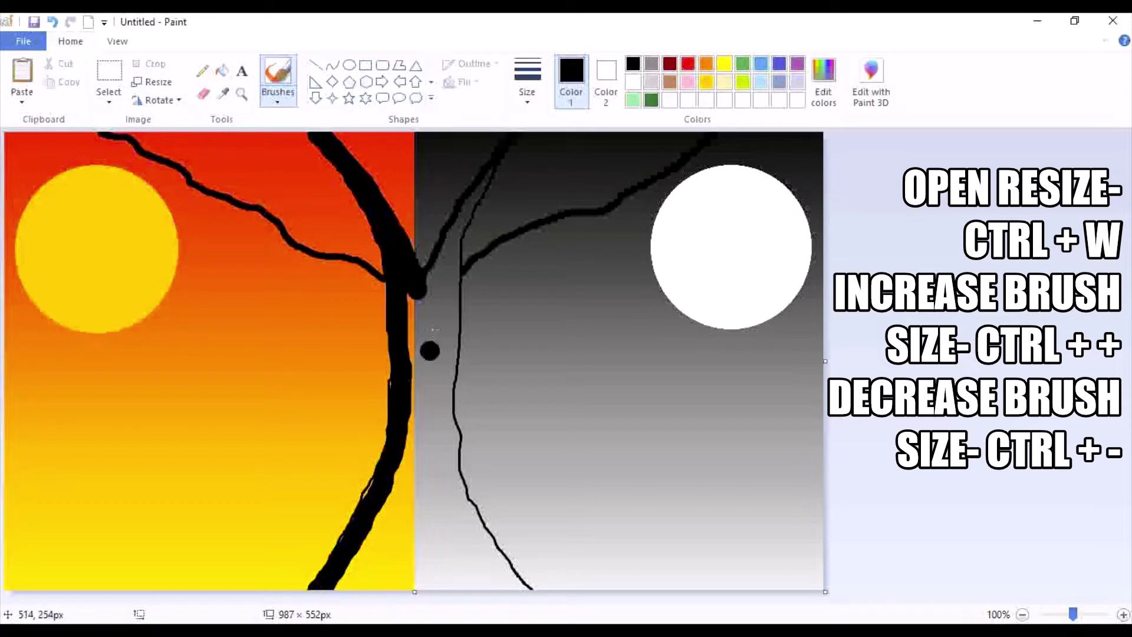
{"action": "mouse_move", "coordinate": [508, 144]}
{"action": "left_mouse_down"}
{"action": "mouse_move", "coordinate": [415, 325]}
{"action": "mouse_move", "coordinate": [403, 290]}
{"action": "mouse_move", "coordinate": [410, 358]}
{"action": "left_mouse_up"}
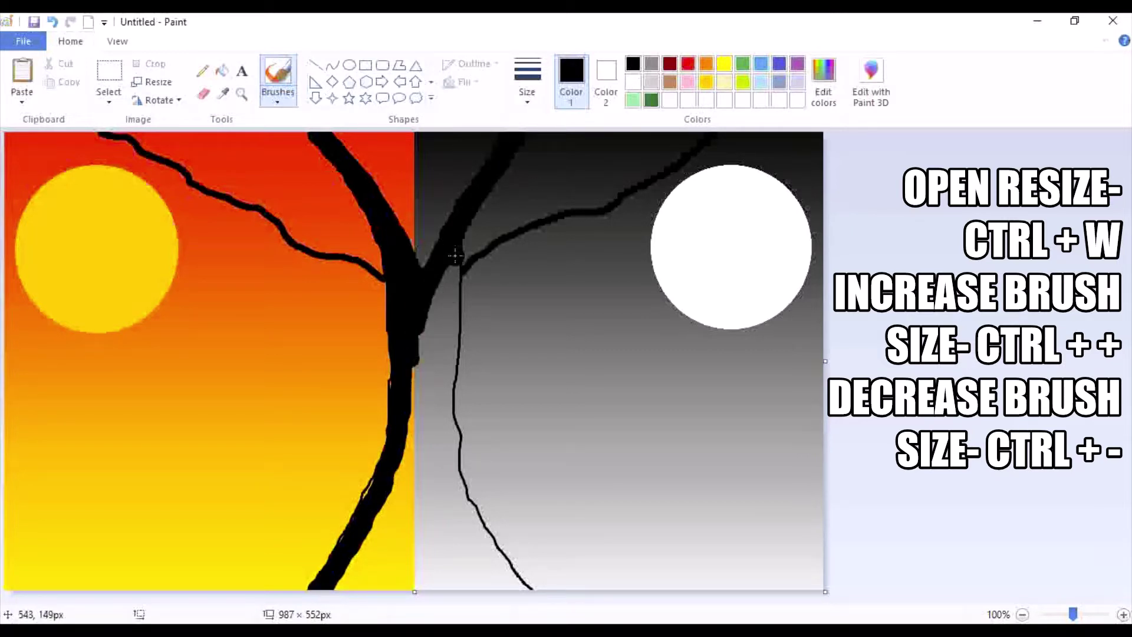
{"action": "mouse_move", "coordinate": [454, 255]}
{"action": "left_mouse_down"}
{"action": "mouse_move", "coordinate": [450, 322]}
{"action": "mouse_move", "coordinate": [436, 318]}
{"action": "mouse_move", "coordinate": [436, 292]}
{"action": "mouse_move", "coordinate": [404, 434]}
{"action": "mouse_move", "coordinate": [424, 365]}
{"action": "mouse_move", "coordinate": [423, 452]}
{"action": "mouse_move", "coordinate": [423, 395]}
{"action": "mouse_move", "coordinate": [442, 357]}
{"action": "left_mouse_up"}
{"action": "mouse_move", "coordinate": [447, 360]}
{"action": "left_mouse_down"}
{"action": "mouse_move", "coordinate": [450, 476]}
{"action": "mouse_move", "coordinate": [479, 566]}
{"action": "mouse_move", "coordinate": [417, 463]}
{"action": "mouse_move", "coordinate": [347, 577]}
{"action": "mouse_move", "coordinate": [390, 601]}
{"action": "mouse_move", "coordinate": [372, 579]}
{"action": "mouse_move", "coordinate": [415, 585]}
{"action": "mouse_move", "coordinate": [417, 472]}
{"action": "mouse_move", "coordinate": [433, 586]}
{"action": "mouse_move", "coordinate": [413, 515]}
{"action": "mouse_move", "coordinate": [380, 552]}
{"action": "mouse_move", "coordinate": [402, 521]}
{"action": "mouse_move", "coordinate": [403, 581]}
{"action": "mouse_move", "coordinate": [398, 557]}
{"action": "mouse_move", "coordinate": [421, 526]}
{"action": "mouse_move", "coordinate": [447, 561]}
{"action": "left_mouse_up"}
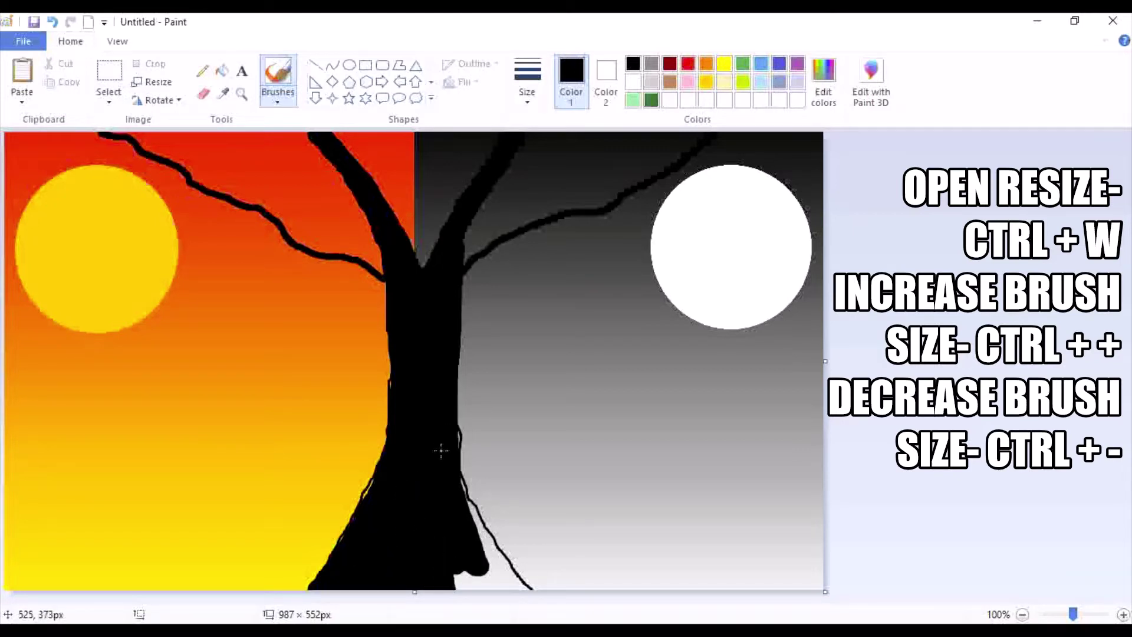
{"action": "mouse_move", "coordinate": [441, 450]}
{"action": "left_mouse_down"}
{"action": "mouse_move", "coordinate": [485, 518]}
{"action": "mouse_move", "coordinate": [493, 563]}
{"action": "mouse_move", "coordinate": [444, 574]}
{"action": "mouse_move", "coordinate": [490, 516]}
{"action": "mouse_move", "coordinate": [512, 581]}
{"action": "mouse_move", "coordinate": [546, 591]}
{"action": "left_mouse_up"}
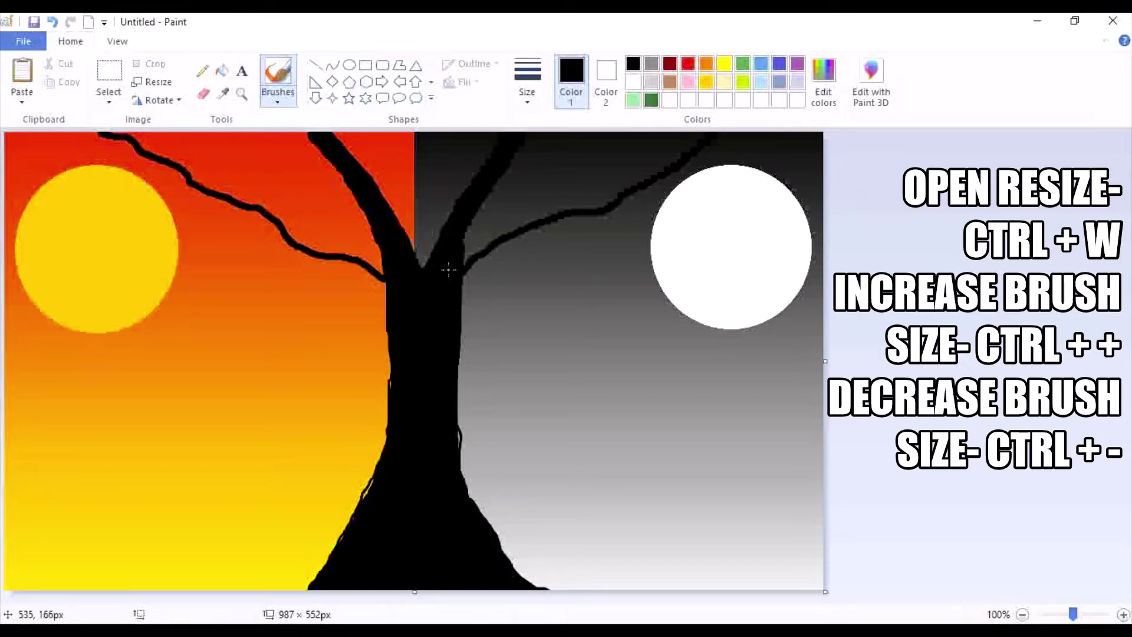
Thicken the right inner branch and the fork, and widen the trunk's left edge into a root spreading along the canvas's lower edge
{"action": "left_click_drag", "start_coordinate": [461, 254], "coordinate": [502, 157]}
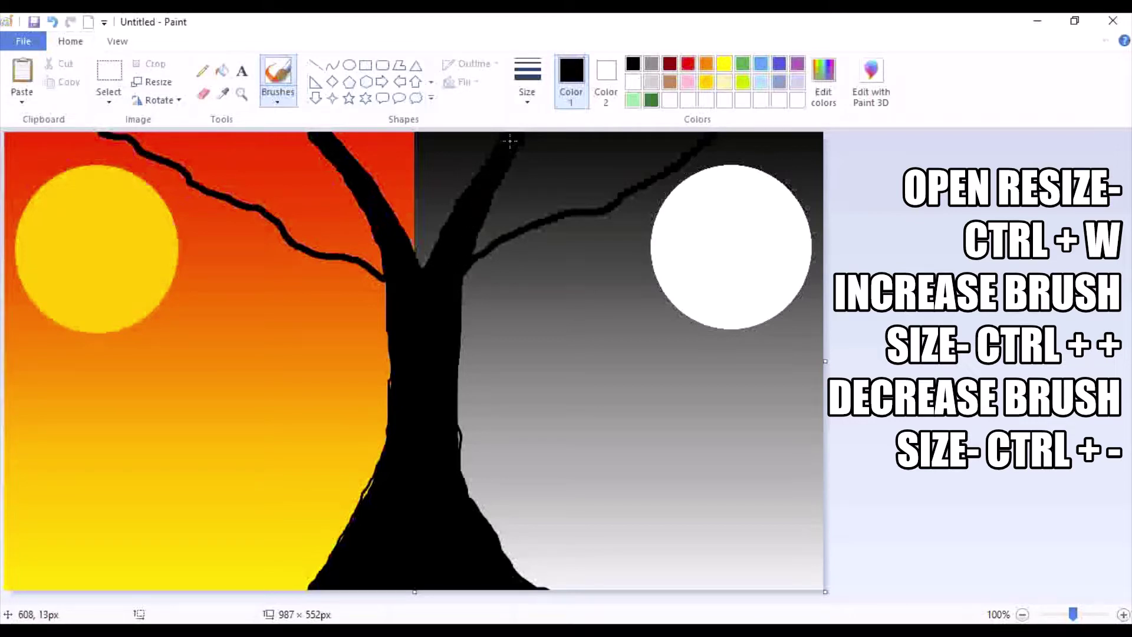
{"action": "mouse_move", "coordinate": [462, 213]}
{"action": "left_mouse_down"}
{"action": "mouse_move", "coordinate": [416, 264]}
{"action": "mouse_move", "coordinate": [437, 248]}
{"action": "left_mouse_up"}
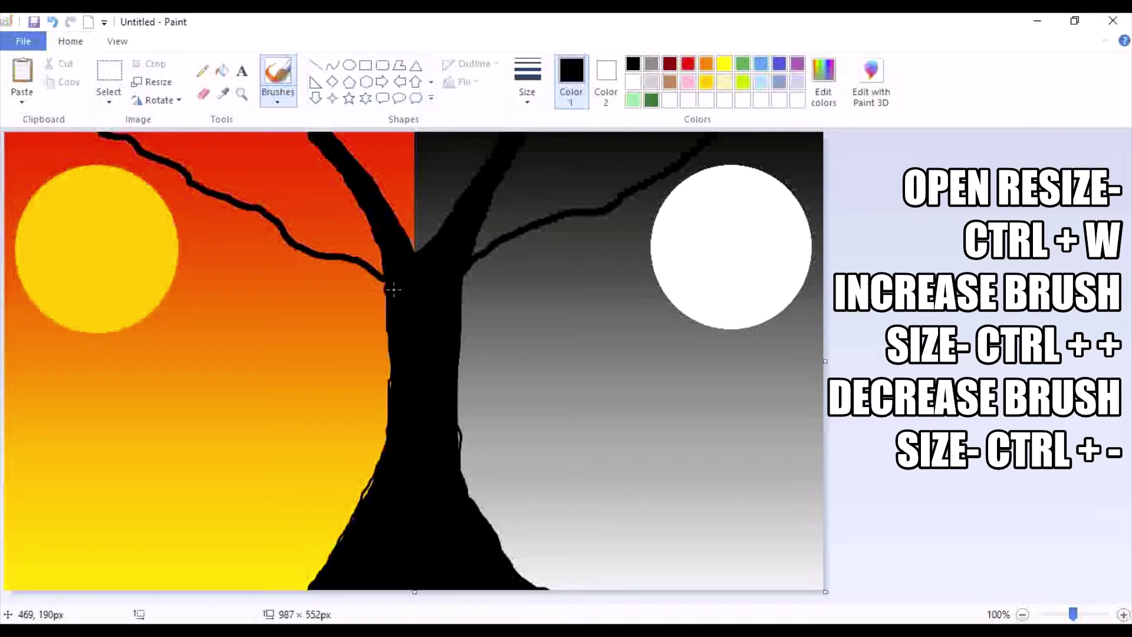
{"action": "mouse_move", "coordinate": [392, 291]}
{"action": "left_mouse_down"}
{"action": "mouse_move", "coordinate": [371, 472]}
{"action": "mouse_move", "coordinate": [342, 536]}
{"action": "mouse_move", "coordinate": [294, 587]}
{"action": "mouse_move", "coordinate": [259, 588]}
{"action": "left_mouse_up"}
{"action": "mouse_move", "coordinate": [371, 470]}
{"action": "left_mouse_down"}
{"action": "mouse_move", "coordinate": [313, 557]}
{"action": "mouse_move", "coordinate": [201, 578]}
{"action": "left_mouse_up"}
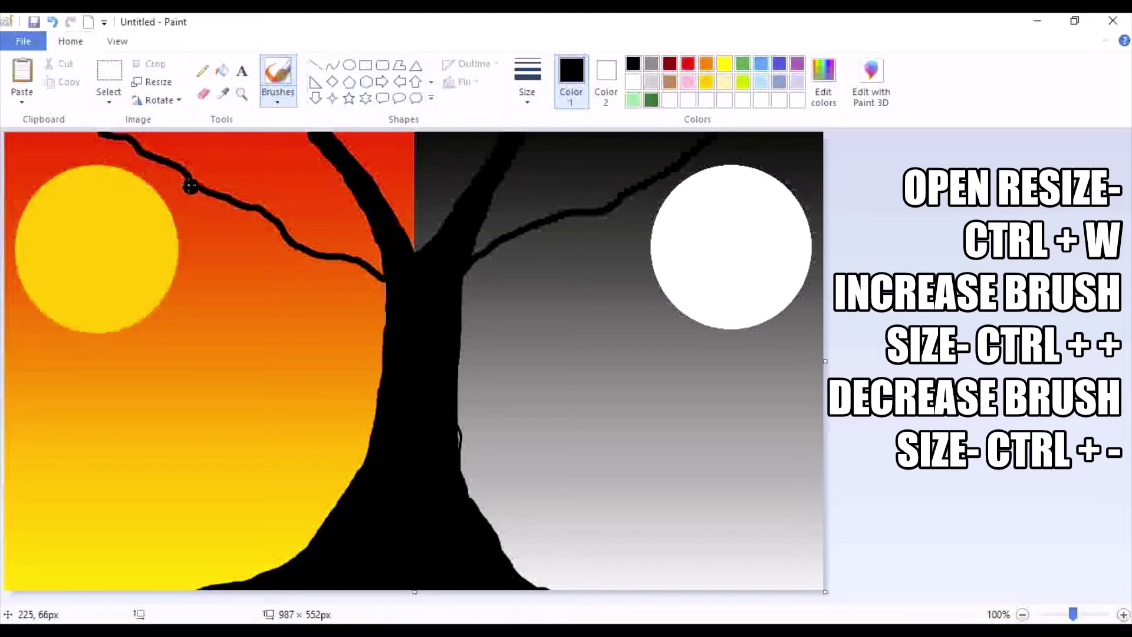
Thicken the left outer branch in black from the trunk to the canvas's upper edge and smooth its contour
{"action": "mouse_move", "coordinate": [383, 300]}
{"action": "left_mouse_down"}
{"action": "mouse_move", "coordinate": [305, 273]}
{"action": "mouse_move", "coordinate": [144, 154]}
{"action": "left_mouse_up"}
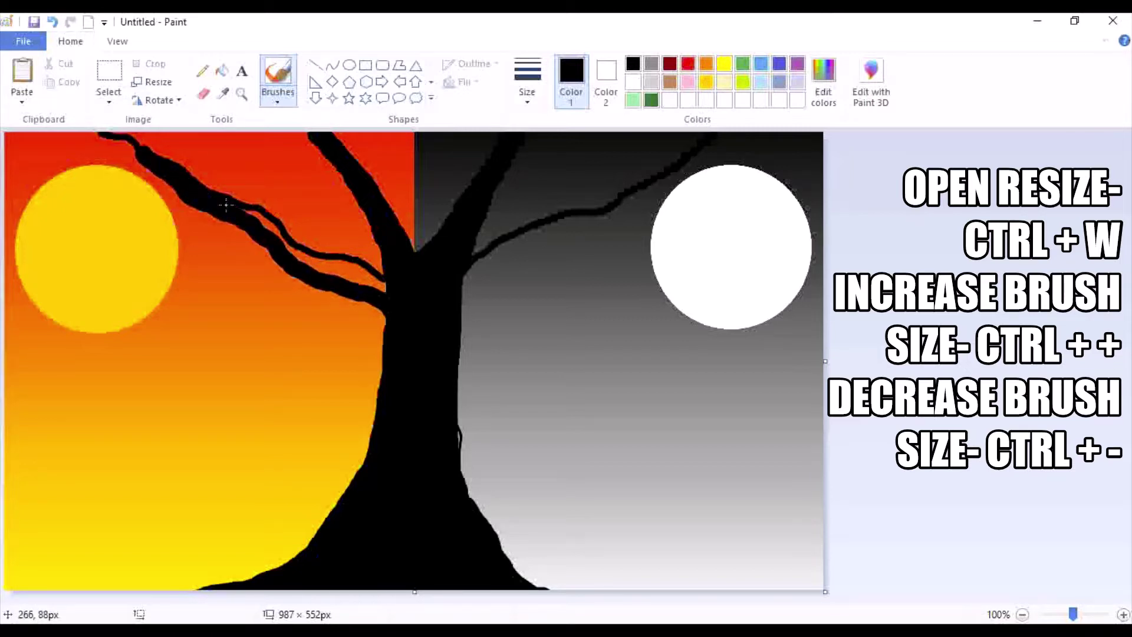
{"action": "mouse_move", "coordinate": [225, 205]}
{"action": "left_mouse_down"}
{"action": "mouse_move", "coordinate": [316, 269]}
{"action": "mouse_move", "coordinate": [383, 289]}
{"action": "mouse_move", "coordinate": [327, 271]}
{"action": "mouse_move", "coordinate": [380, 316]}
{"action": "mouse_move", "coordinate": [396, 361]}
{"action": "mouse_move", "coordinate": [368, 310]}
{"action": "mouse_move", "coordinate": [329, 273]}
{"action": "mouse_move", "coordinate": [298, 267]}
{"action": "left_mouse_up"}
{"action": "mouse_move", "coordinate": [394, 273]}
{"action": "left_mouse_down"}
{"action": "mouse_move", "coordinate": [299, 244]}
{"action": "mouse_move", "coordinate": [265, 213]}
{"action": "mouse_move", "coordinate": [118, 135]}
{"action": "left_mouse_up"}
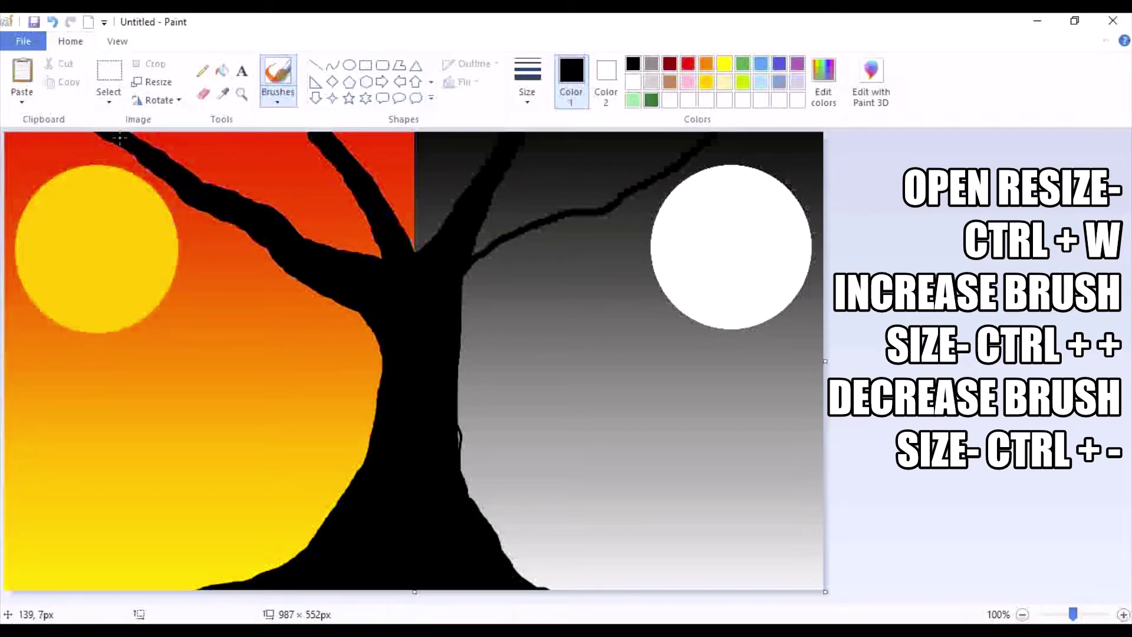
{"action": "left_click_drag", "start_coordinate": [142, 158], "coordinate": [260, 244]}
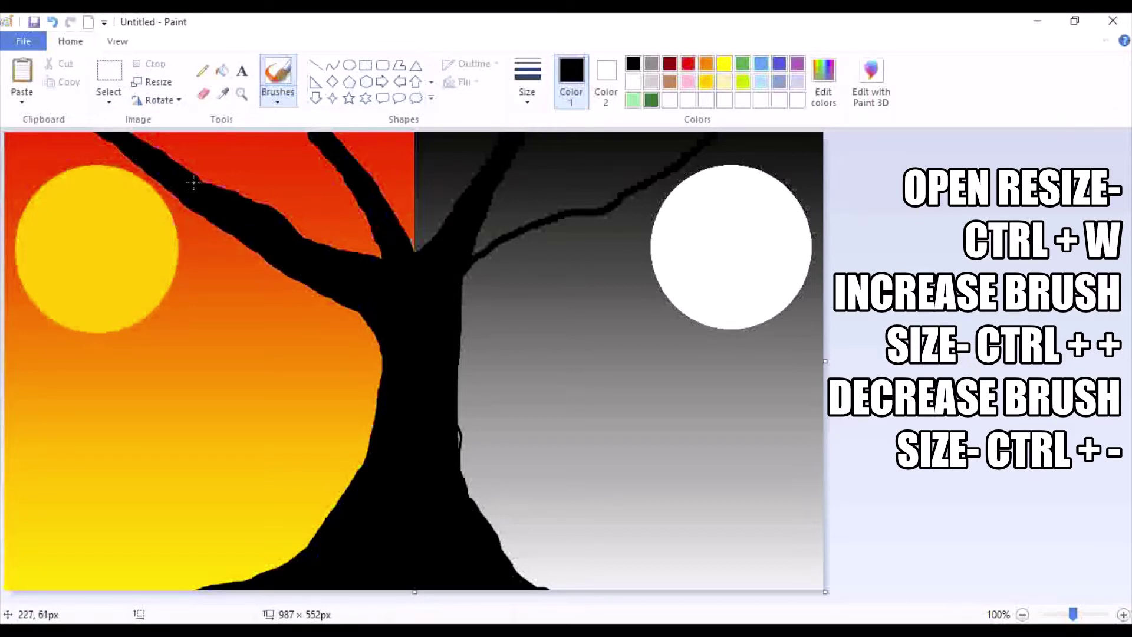
{"action": "left_click_drag", "start_coordinate": [240, 203], "coordinate": [381, 263]}
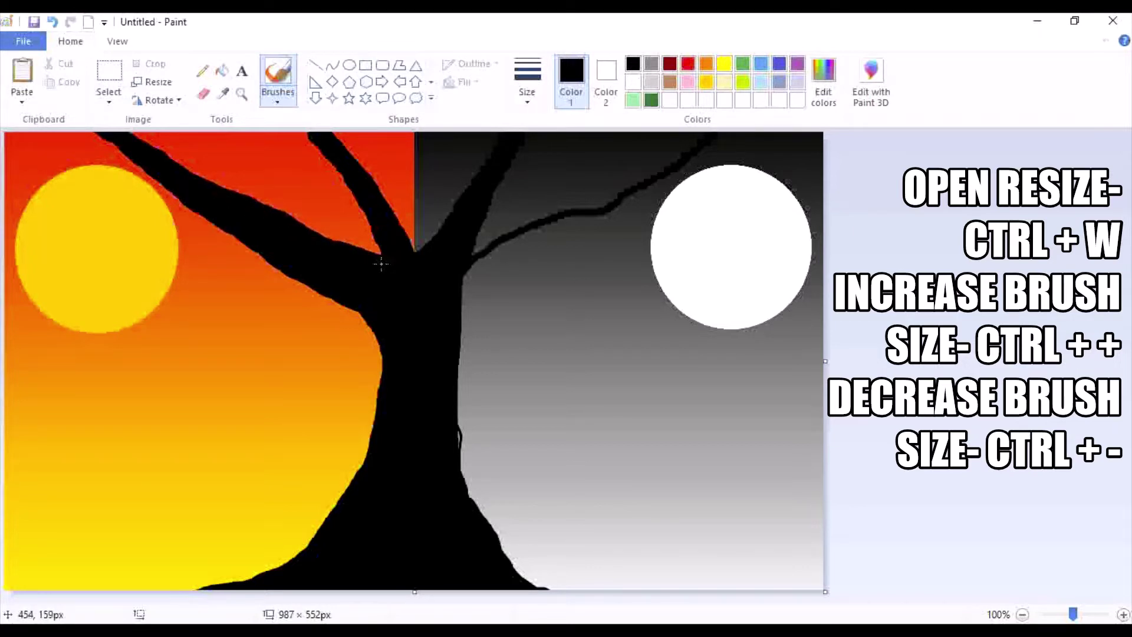
Thicken the right outer branch in black from the trunk to the canvas's upper edge, filling the gaps inside it
{"action": "mouse_move", "coordinate": [461, 289]}
{"action": "left_mouse_down"}
{"action": "mouse_move", "coordinate": [459, 339]}
{"action": "mouse_move", "coordinate": [479, 303]}
{"action": "mouse_move", "coordinate": [723, 131]}
{"action": "left_mouse_up"}
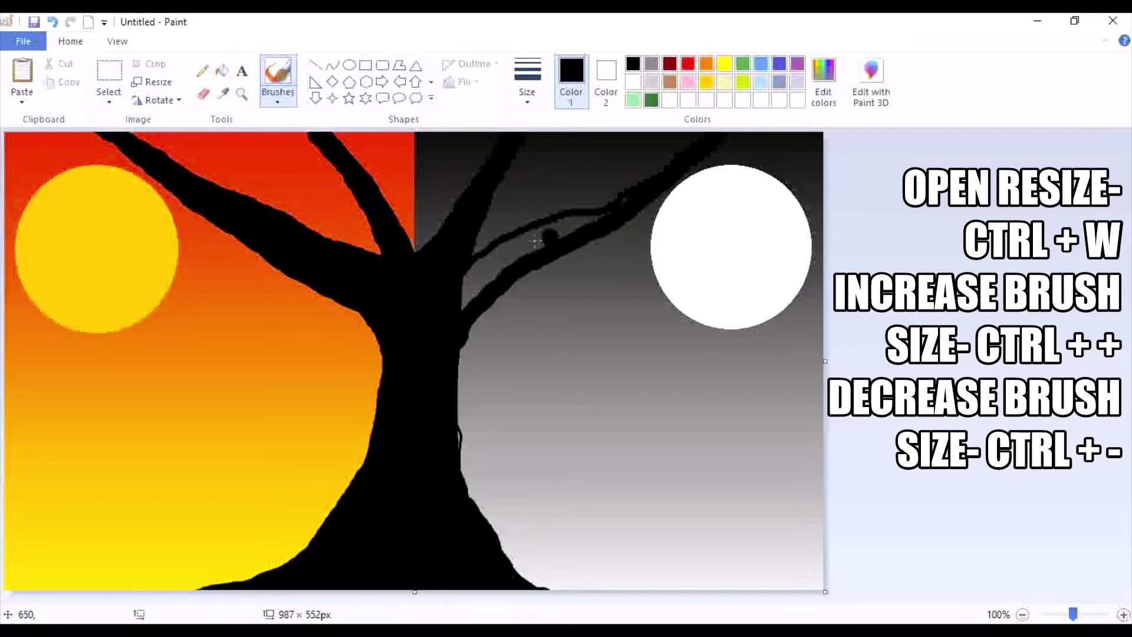
{"action": "mouse_move", "coordinate": [472, 264]}
{"action": "left_mouse_down"}
{"action": "mouse_move", "coordinate": [558, 228]}
{"action": "mouse_move", "coordinate": [461, 285]}
{"action": "mouse_move", "coordinate": [492, 266]}
{"action": "mouse_move", "coordinate": [461, 310]}
{"action": "left_mouse_up"}
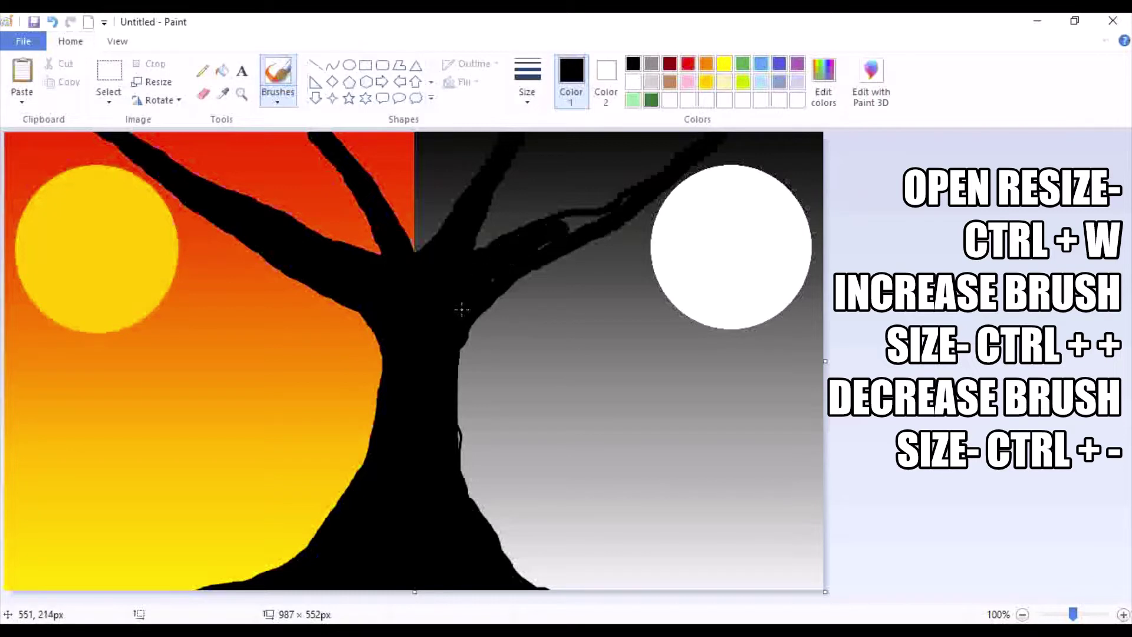
{"action": "mouse_move", "coordinate": [529, 251]}
{"action": "left_mouse_down"}
{"action": "mouse_move", "coordinate": [585, 223]}
{"action": "mouse_move", "coordinate": [469, 258]}
{"action": "mouse_move", "coordinate": [666, 175]}
{"action": "left_mouse_up"}
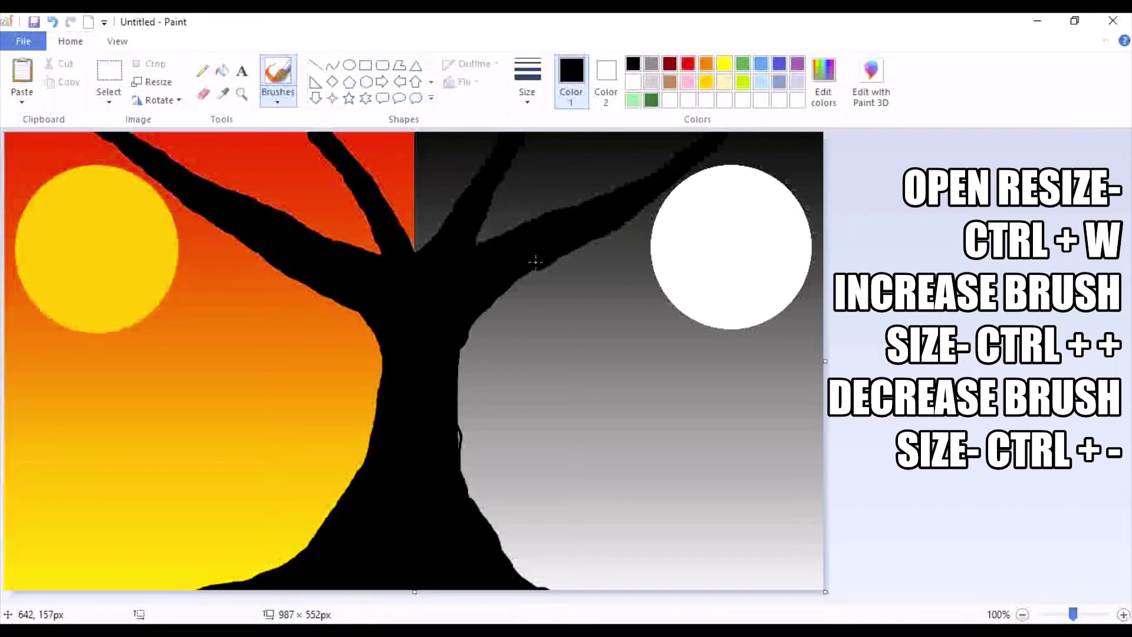
Smooth the joins between the trunk and both outer branches in black, and round off the fork between the two right branches
{"action": "mouse_move", "coordinate": [535, 262]}
{"action": "left_mouse_down"}
{"action": "mouse_move", "coordinate": [484, 315]}
{"action": "mouse_move", "coordinate": [452, 383]}
{"action": "left_mouse_up"}
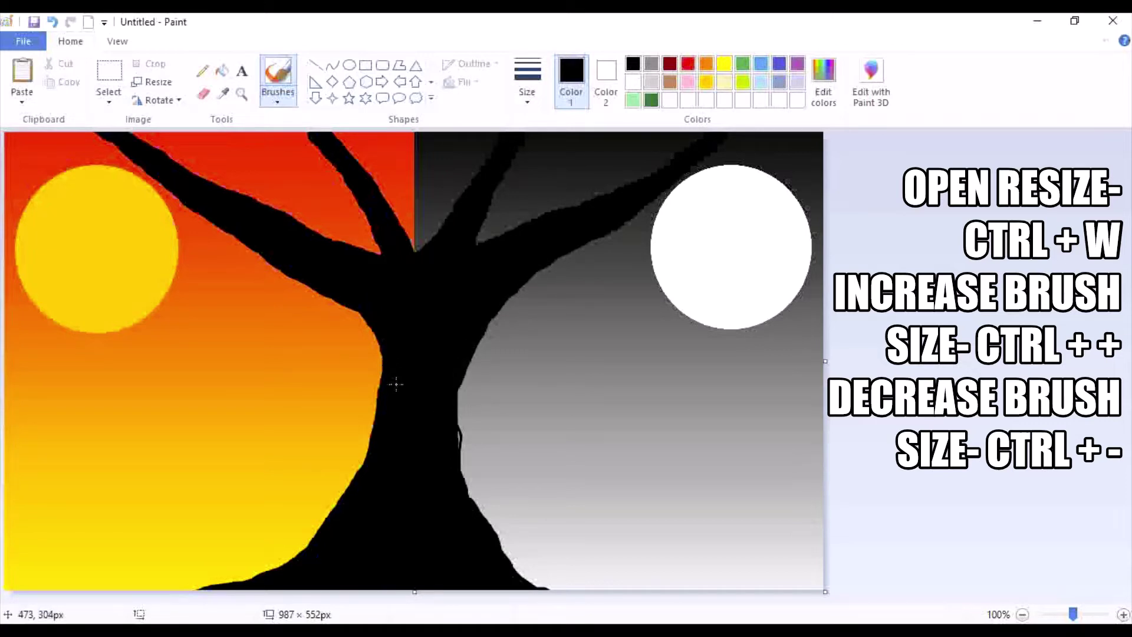
{"action": "mouse_move", "coordinate": [390, 381]}
{"action": "left_mouse_down"}
{"action": "mouse_move", "coordinate": [357, 307]}
{"action": "mouse_move", "coordinate": [467, 276]}
{"action": "left_mouse_up"}
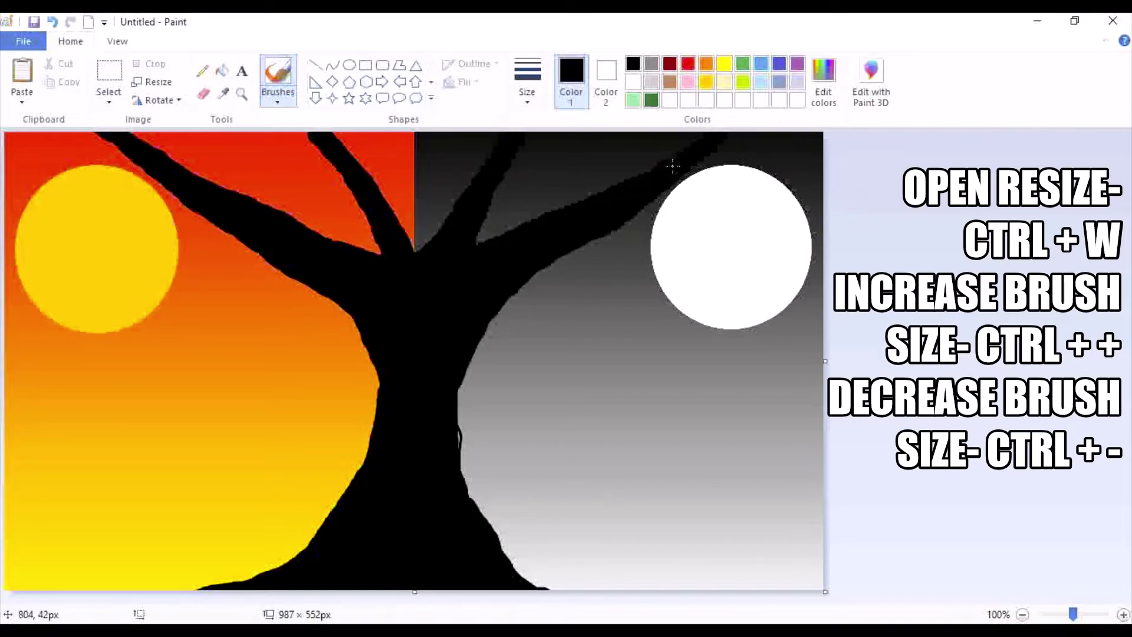
{"action": "left_click_drag", "start_coordinate": [592, 236], "coordinate": [473, 336]}
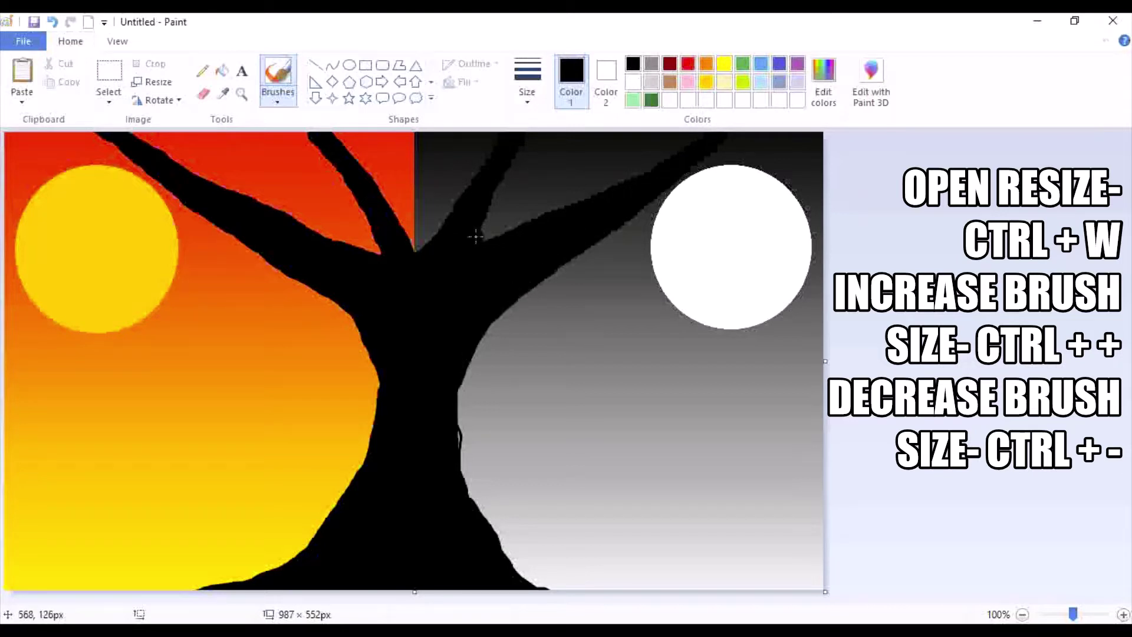
{"action": "mouse_move", "coordinate": [473, 233]}
{"action": "left_mouse_down"}
{"action": "mouse_move", "coordinate": [528, 227]}
{"action": "mouse_move", "coordinate": [475, 235]}
{"action": "mouse_move", "coordinate": [484, 204]}
{"action": "left_mouse_up"}
Widen both sides of the trunk in black with smooth curves and spread a right root along the canvas's lower edge
{"action": "mouse_move", "coordinate": [474, 345]}
{"action": "left_mouse_down"}
{"action": "mouse_move", "coordinate": [455, 412]}
{"action": "mouse_move", "coordinate": [466, 495]}
{"action": "mouse_move", "coordinate": [520, 571]}
{"action": "mouse_move", "coordinate": [579, 598]}
{"action": "mouse_move", "coordinate": [531, 578]}
{"action": "mouse_move", "coordinate": [596, 596]}
{"action": "mouse_move", "coordinate": [539, 587]}
{"action": "left_mouse_up"}
{"action": "mouse_move", "coordinate": [353, 316]}
{"action": "left_mouse_down"}
{"action": "mouse_move", "coordinate": [368, 329]}
{"action": "mouse_move", "coordinate": [376, 397]}
{"action": "mouse_move", "coordinate": [362, 474]}
{"action": "left_mouse_up"}
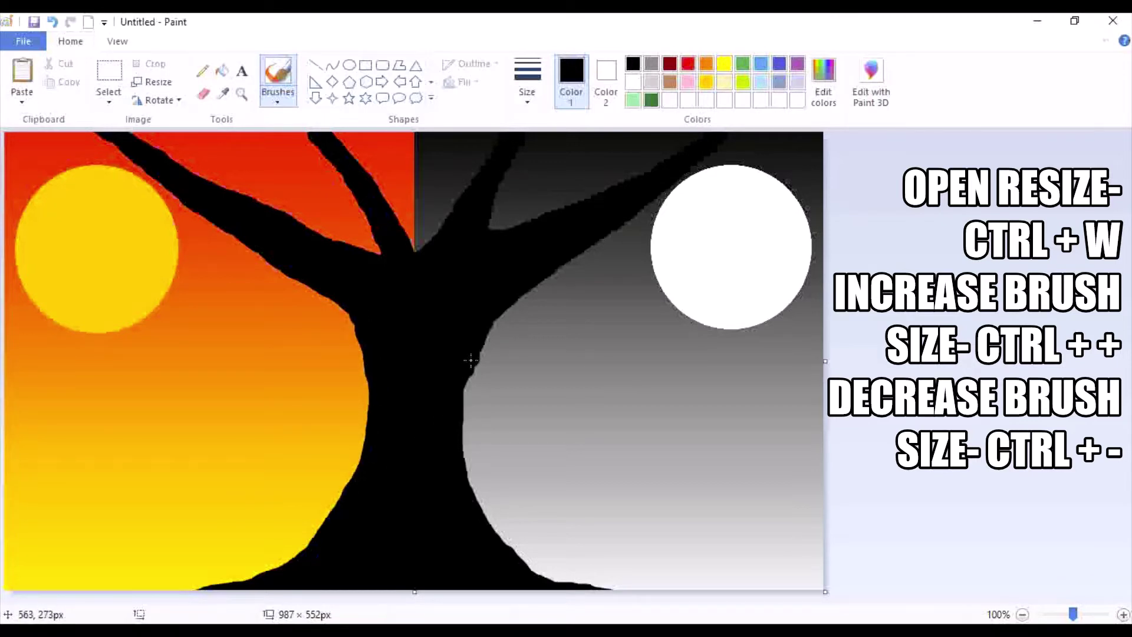
{"action": "mouse_move", "coordinate": [471, 360]}
{"action": "left_mouse_down"}
{"action": "mouse_move", "coordinate": [459, 463]}
{"action": "mouse_move", "coordinate": [467, 494]}
{"action": "left_mouse_up"}
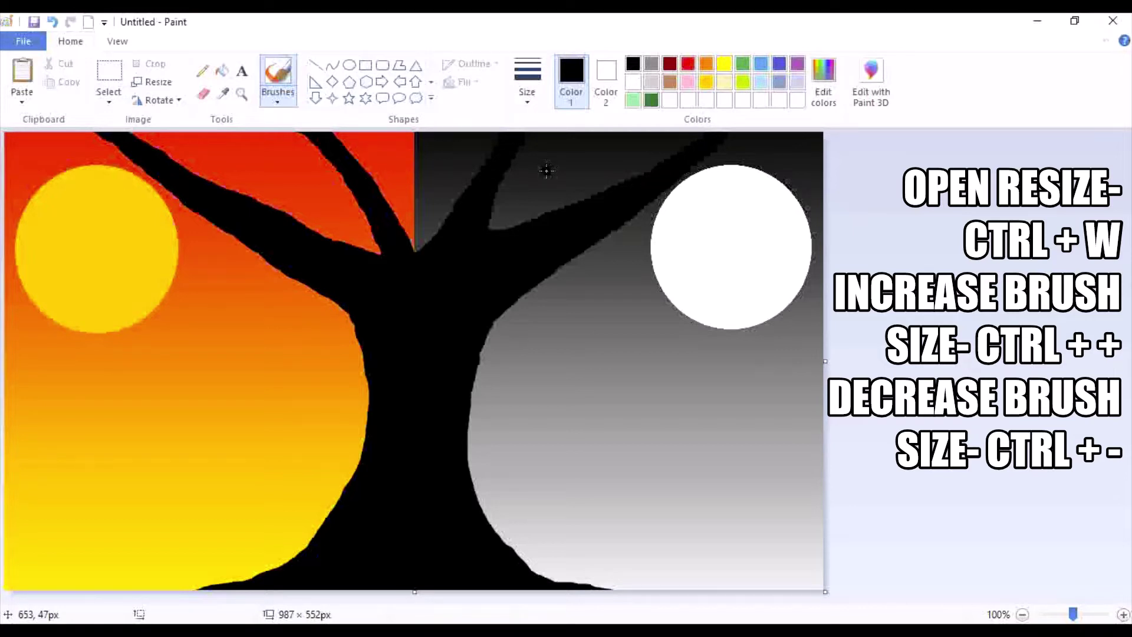
Paint a black side branch from the right inner branch, rising to the right towards the canvas's upper edge, and fill it solid
{"action": "left_click_drag", "start_coordinate": [499, 172], "coordinate": [606, 139]}
{"action": "left_click_drag", "start_coordinate": [493, 190], "coordinate": [589, 156]}
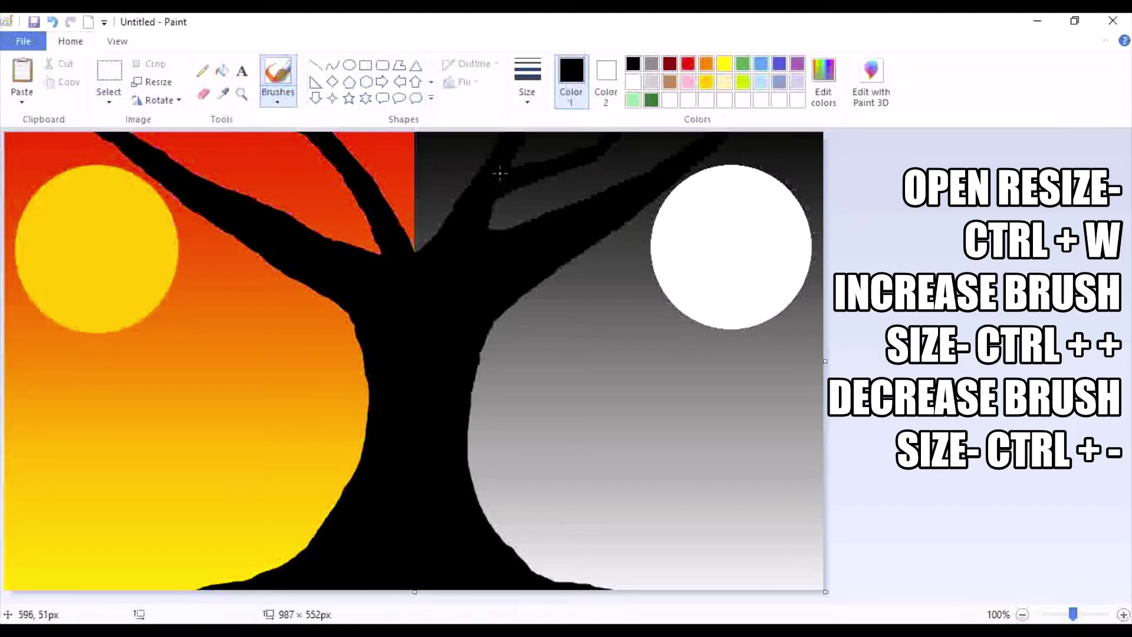
{"action": "left_click_drag", "start_coordinate": [516, 169], "coordinate": [574, 158]}
Thicken the lower part of the left inner branch in black and fill the central fork between the two inner branches
{"action": "left_click_drag", "start_coordinate": [378, 192], "coordinate": [433, 244]}
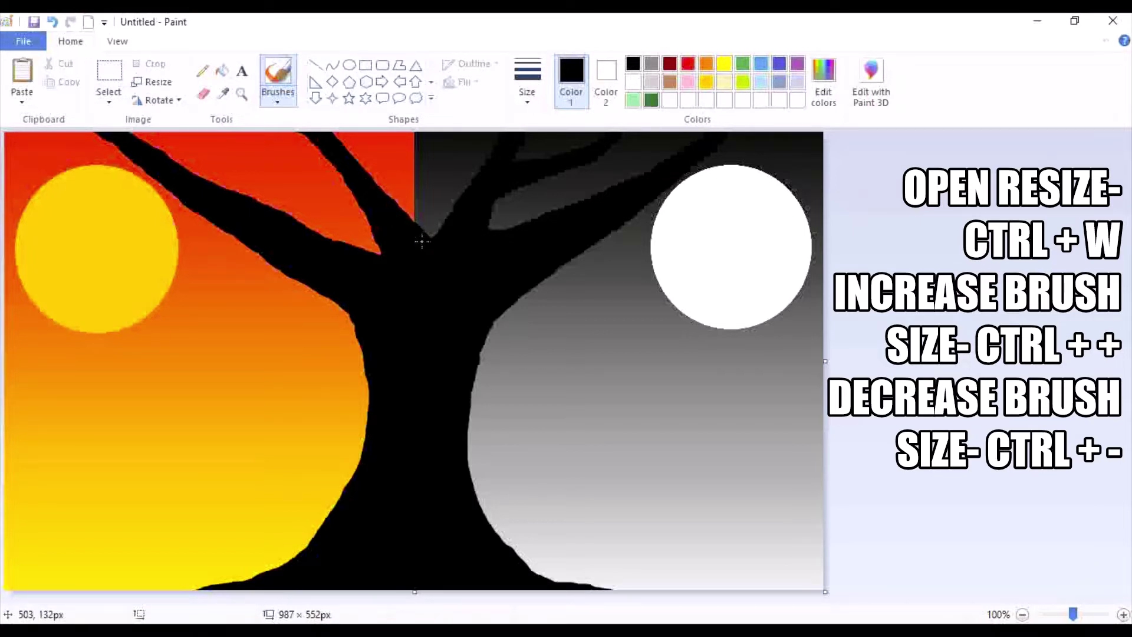
{"action": "mouse_move", "coordinate": [433, 236]}
{"action": "left_mouse_down"}
{"action": "mouse_move", "coordinate": [462, 204]}
{"action": "mouse_move", "coordinate": [421, 234]}
{"action": "left_mouse_up"}
{"action": "left_click_drag", "start_coordinate": [334, 161], "coordinate": [378, 252]}
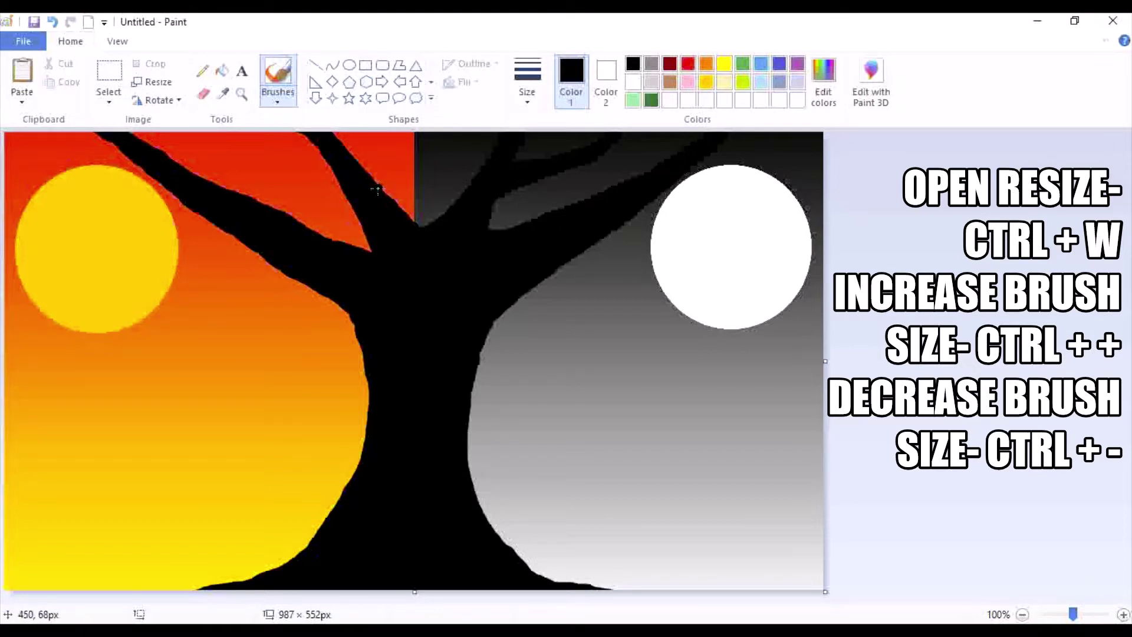
Paint forking black offshoots from the left inner branch across the centre line to the upper edge, filling the gap beneath them
{"action": "mouse_move", "coordinate": [376, 190]}
{"action": "left_mouse_down"}
{"action": "mouse_move", "coordinate": [446, 156]}
{"action": "mouse_move", "coordinate": [407, 175]}
{"action": "mouse_move", "coordinate": [431, 167]}
{"action": "mouse_move", "coordinate": [390, 132]}
{"action": "mouse_move", "coordinate": [420, 154]}
{"action": "mouse_move", "coordinate": [421, 172]}
{"action": "mouse_move", "coordinate": [406, 143]}
{"action": "left_mouse_up"}
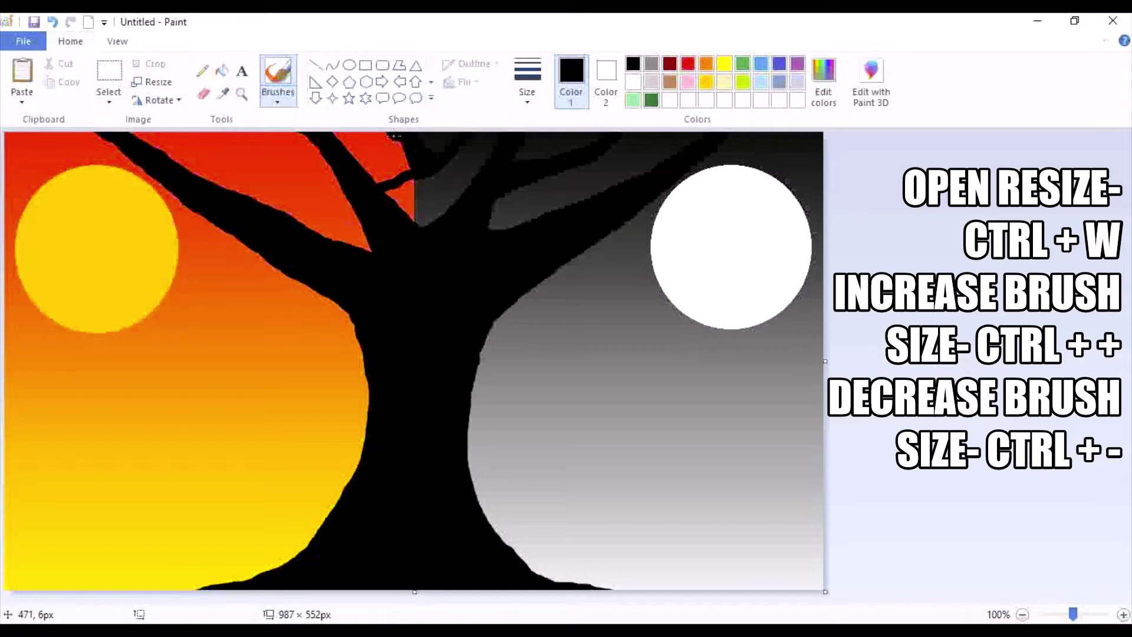
{"action": "mouse_move", "coordinate": [394, 137]}
{"action": "left_mouse_down"}
{"action": "mouse_move", "coordinate": [407, 166]}
{"action": "mouse_move", "coordinate": [361, 170]}
{"action": "mouse_move", "coordinate": [413, 160]}
{"action": "mouse_move", "coordinate": [367, 172]}
{"action": "mouse_move", "coordinate": [415, 171]}
{"action": "mouse_move", "coordinate": [382, 179]}
{"action": "left_mouse_up"}
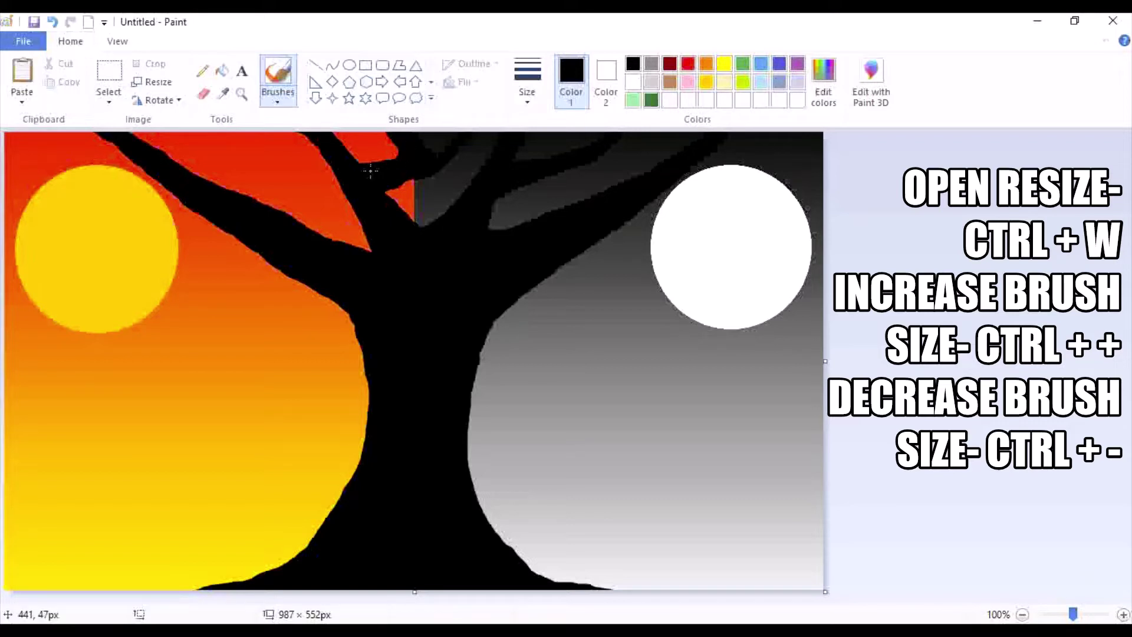
{"action": "mouse_move", "coordinate": [423, 149]}
{"action": "left_mouse_down"}
{"action": "mouse_move", "coordinate": [459, 139]}
{"action": "mouse_move", "coordinate": [429, 158]}
{"action": "mouse_move", "coordinate": [444, 154]}
{"action": "mouse_move", "coordinate": [401, 148]}
{"action": "mouse_move", "coordinate": [360, 168]}
{"action": "mouse_move", "coordinate": [385, 204]}
{"action": "mouse_move", "coordinate": [410, 176]}
{"action": "mouse_move", "coordinate": [379, 200]}
{"action": "mouse_move", "coordinate": [428, 205]}
{"action": "mouse_move", "coordinate": [442, 224]}
{"action": "mouse_move", "coordinate": [405, 197]}
{"action": "mouse_move", "coordinate": [396, 197]}
{"action": "mouse_move", "coordinate": [429, 230]}
{"action": "mouse_move", "coordinate": [399, 208]}
{"action": "mouse_move", "coordinate": [434, 221]}
{"action": "mouse_move", "coordinate": [408, 185]}
{"action": "left_mouse_up"}
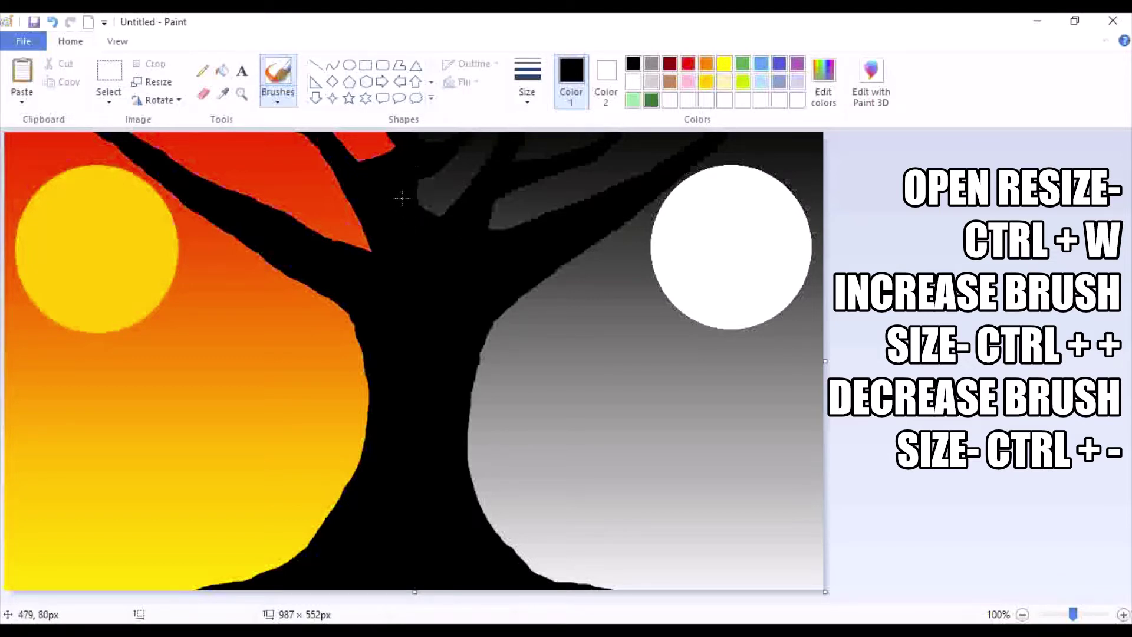
{"action": "mouse_move", "coordinate": [377, 160]}
{"action": "left_mouse_down"}
{"action": "mouse_move", "coordinate": [331, 130]}
{"action": "mouse_move", "coordinate": [368, 158]}
{"action": "left_mouse_up"}
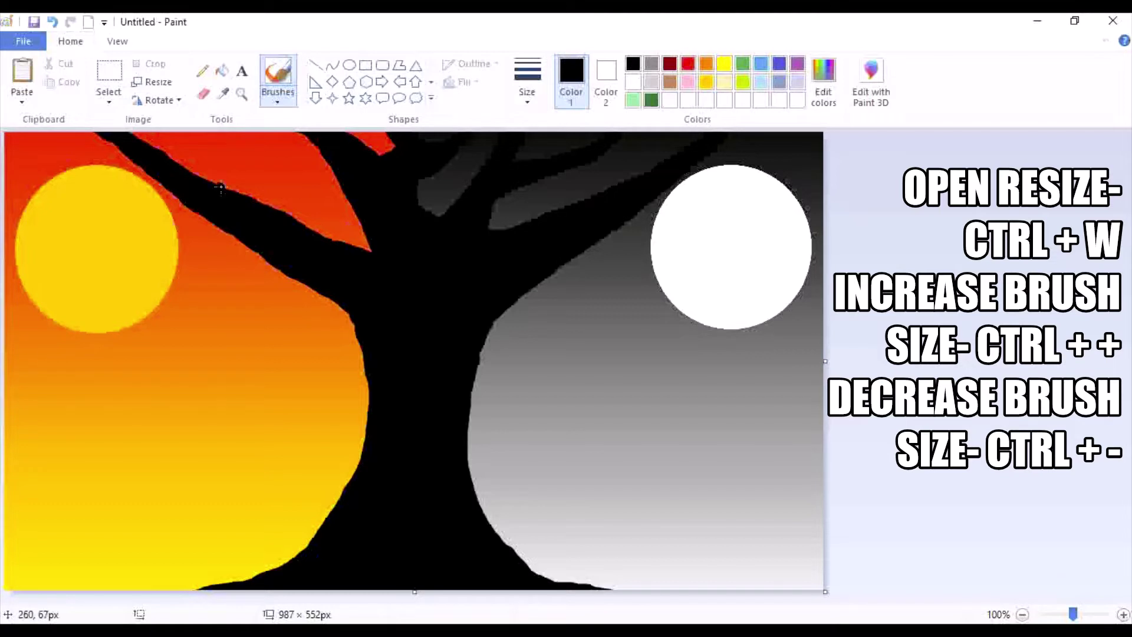
Paint black side branches rising from the left outer branch to the canvas's upper edge, including one near the trunk
{"action": "mouse_move", "coordinate": [241, 195]}
{"action": "left_mouse_down"}
{"action": "mouse_move", "coordinate": [232, 165]}
{"action": "mouse_move", "coordinate": [204, 136]}
{"action": "left_mouse_up"}
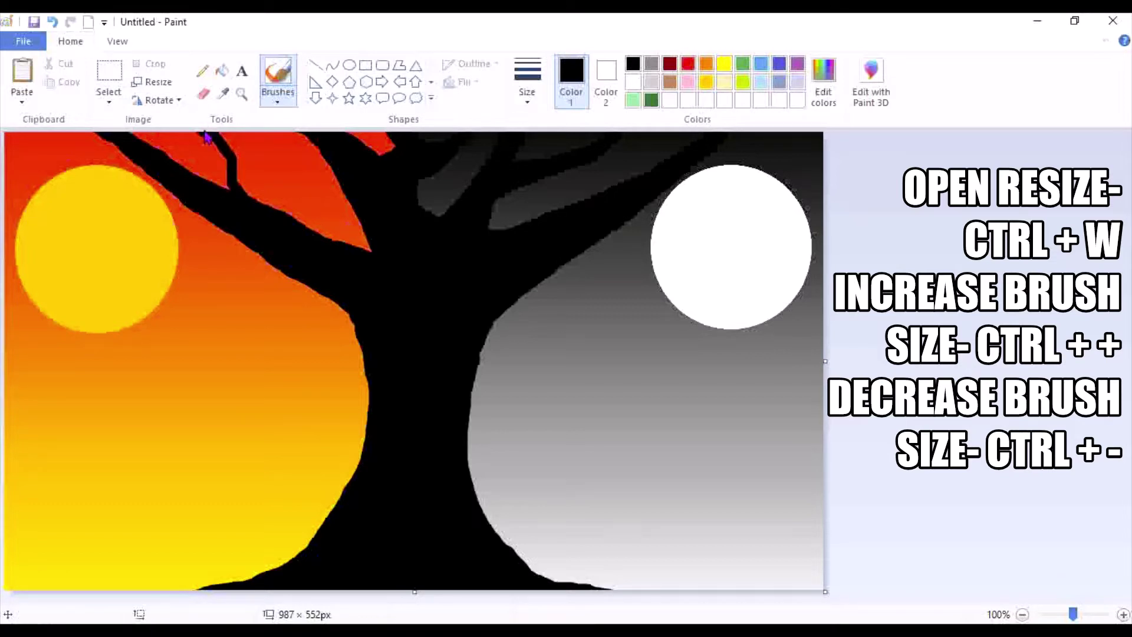
{"action": "mouse_move", "coordinate": [229, 192]}
{"action": "left_mouse_down"}
{"action": "mouse_move", "coordinate": [221, 152]}
{"action": "mouse_move", "coordinate": [213, 188]}
{"action": "mouse_move", "coordinate": [222, 152]}
{"action": "mouse_move", "coordinate": [210, 138]}
{"action": "mouse_move", "coordinate": [216, 189]}
{"action": "mouse_move", "coordinate": [234, 158]}
{"action": "mouse_move", "coordinate": [237, 173]}
{"action": "mouse_move", "coordinate": [307, 120]}
{"action": "left_mouse_up"}
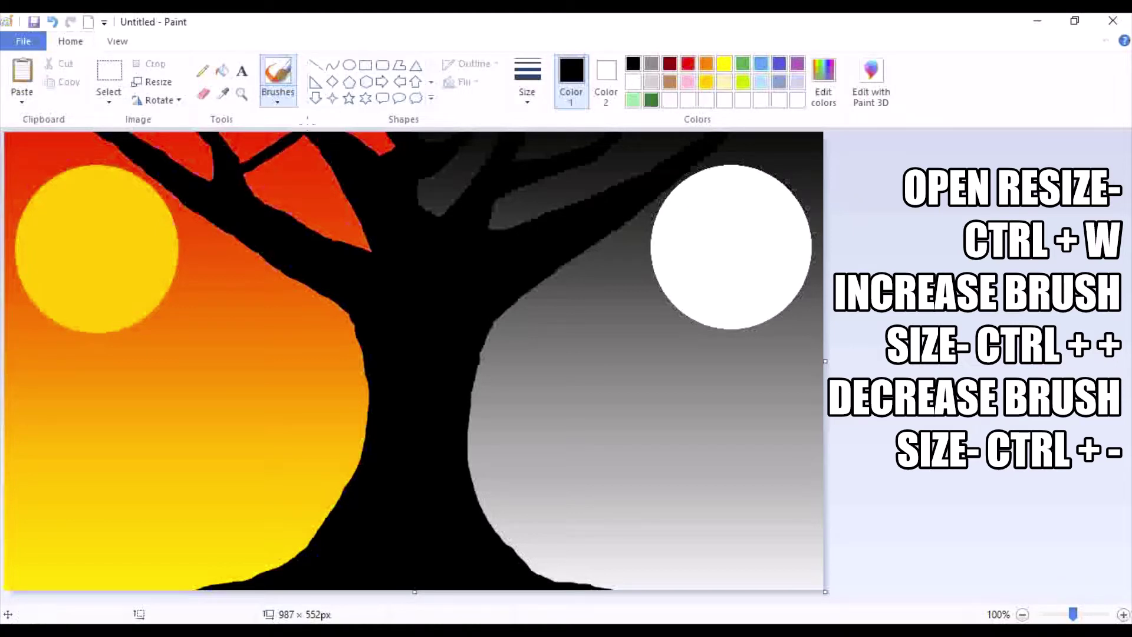
{"action": "mouse_move", "coordinate": [236, 161]}
{"action": "left_mouse_down"}
{"action": "mouse_move", "coordinate": [285, 141]}
{"action": "mouse_move", "coordinate": [232, 159]}
{"action": "mouse_move", "coordinate": [267, 152]}
{"action": "mouse_move", "coordinate": [238, 180]}
{"action": "mouse_move", "coordinate": [291, 140]}
{"action": "left_mouse_up"}
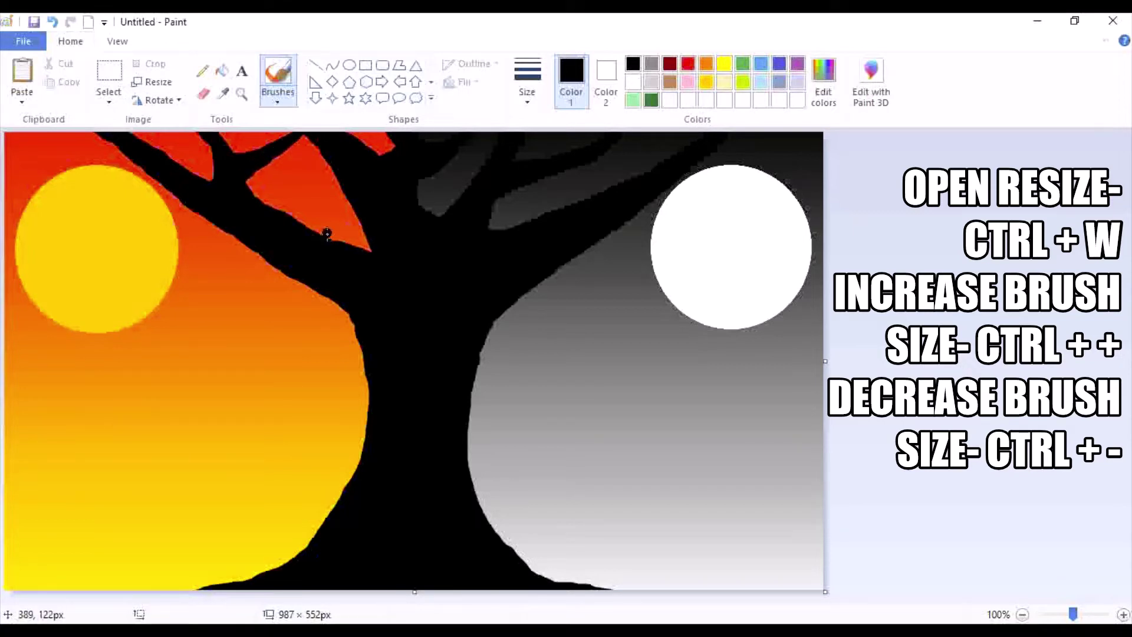
{"action": "mouse_move", "coordinate": [324, 235]}
{"action": "left_mouse_down"}
{"action": "mouse_move", "coordinate": [282, 153]}
{"action": "mouse_move", "coordinate": [290, 194]}
{"action": "mouse_move", "coordinate": [309, 229]}
{"action": "mouse_move", "coordinate": [289, 161]}
{"action": "mouse_move", "coordinate": [322, 234]}
{"action": "mouse_move", "coordinate": [285, 153]}
{"action": "mouse_move", "coordinate": [299, 227]}
{"action": "mouse_move", "coordinate": [331, 240]}
{"action": "left_mouse_up"}
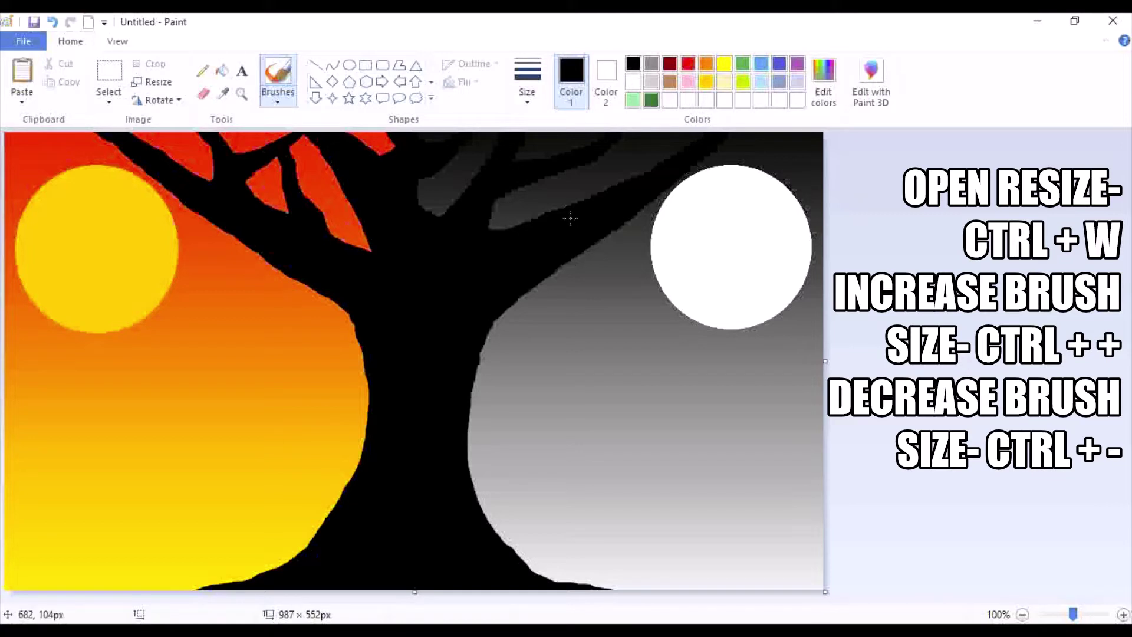
Paint a black side branch rising from the middle of the right outer branch to the upper edge and thicken its base
{"action": "left_click_drag", "start_coordinate": [556, 210], "coordinate": [571, 136]}
{"action": "mouse_move", "coordinate": [554, 199]}
{"action": "left_mouse_down"}
{"action": "mouse_move", "coordinate": [565, 180]}
{"action": "mouse_move", "coordinate": [565, 195]}
{"action": "left_mouse_up"}
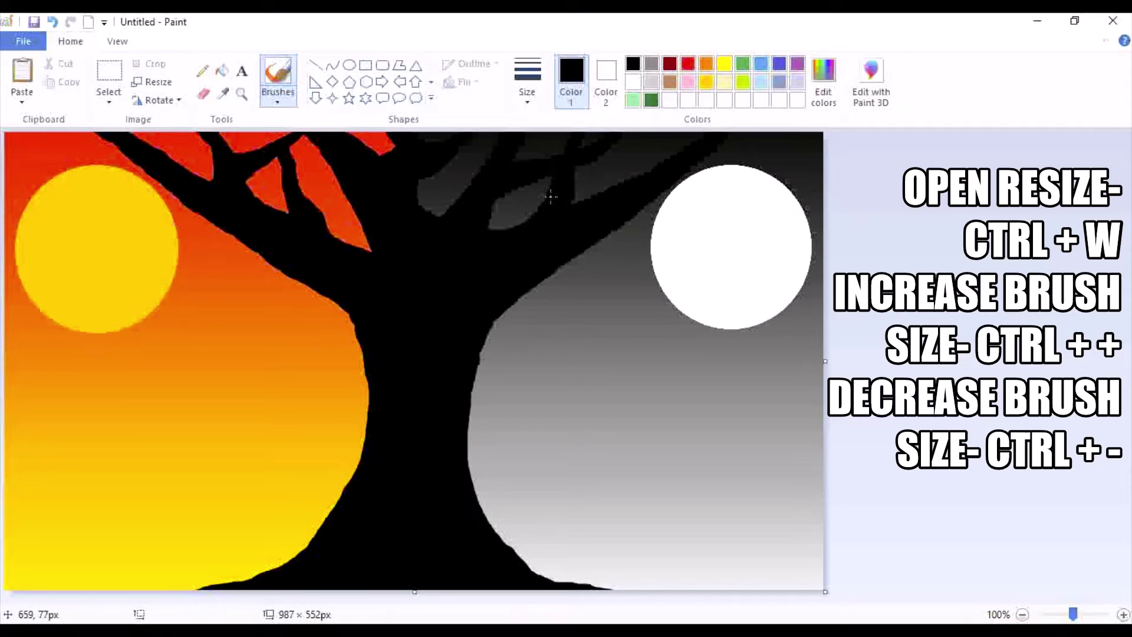
{"action": "mouse_move", "coordinate": [574, 159]}
{"action": "left_mouse_down"}
{"action": "mouse_move", "coordinate": [576, 195]}
{"action": "mouse_move", "coordinate": [570, 174]}
{"action": "left_mouse_up"}
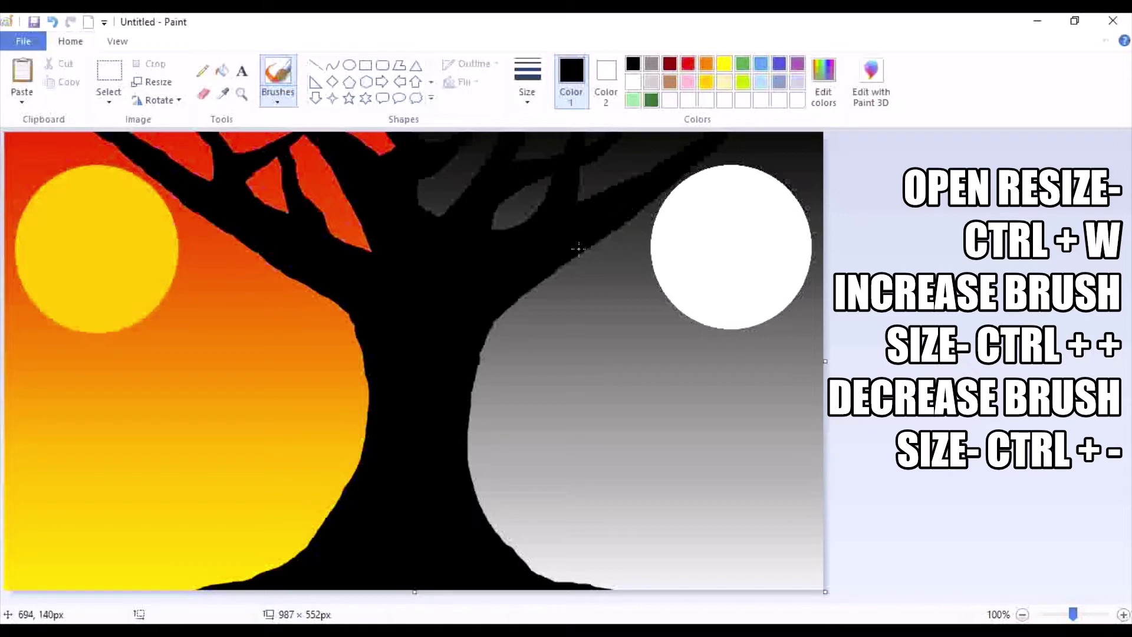
Draw a thin black branch from the right outer branch across the moon, with forking twigs above and below it
{"action": "mouse_move", "coordinate": [607, 233]}
{"action": "left_mouse_down"}
{"action": "mouse_move", "coordinate": [760, 220]}
{"action": "mouse_move", "coordinate": [787, 206]}
{"action": "left_mouse_up"}
{"action": "left_click_drag", "start_coordinate": [713, 220], "coordinate": [778, 162]}
{"action": "left_click_drag", "start_coordinate": [739, 224], "coordinate": [785, 272]}
{"action": "left_click_drag", "start_coordinate": [666, 235], "coordinate": [717, 287]}
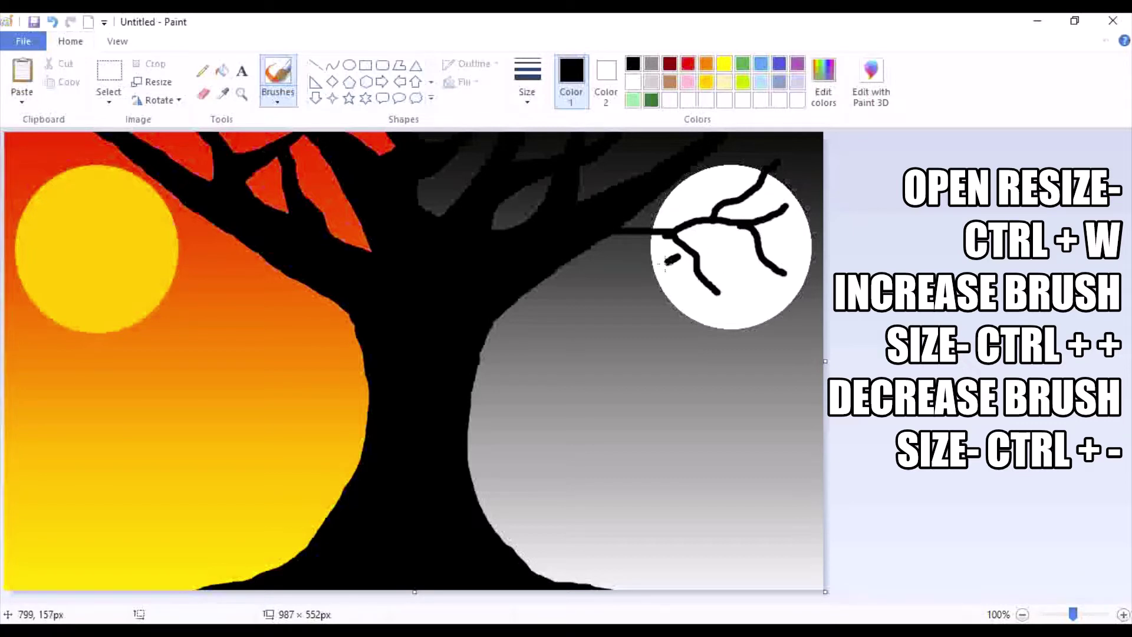
{"action": "left_click_drag", "start_coordinate": [687, 250], "coordinate": [624, 296]}
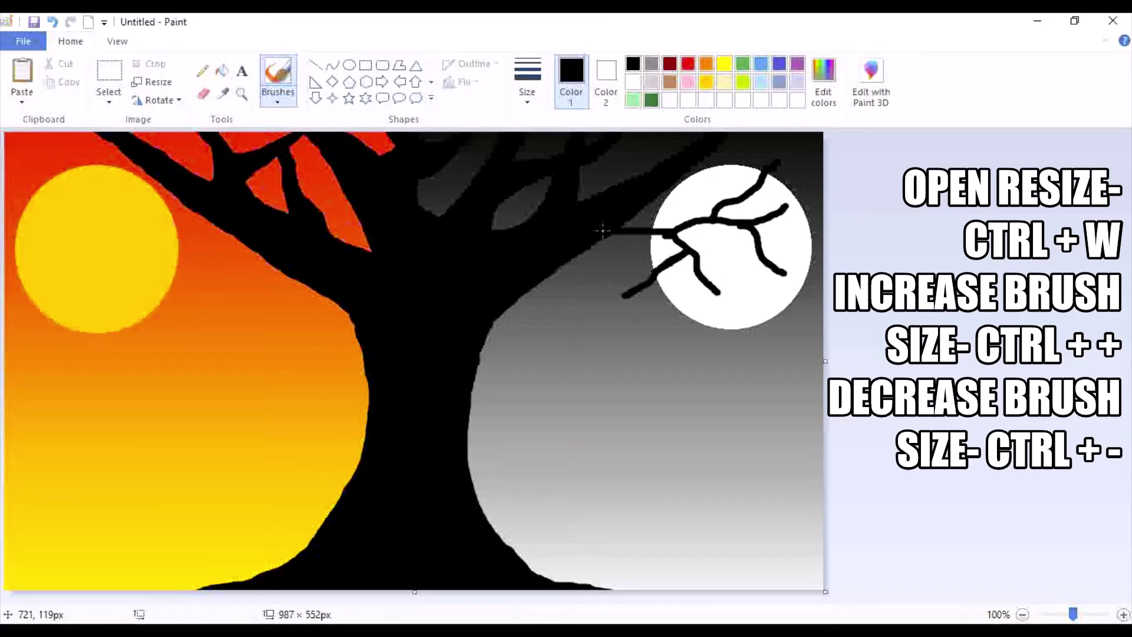
{"action": "left_click_drag", "start_coordinate": [701, 261], "coordinate": [744, 274]}
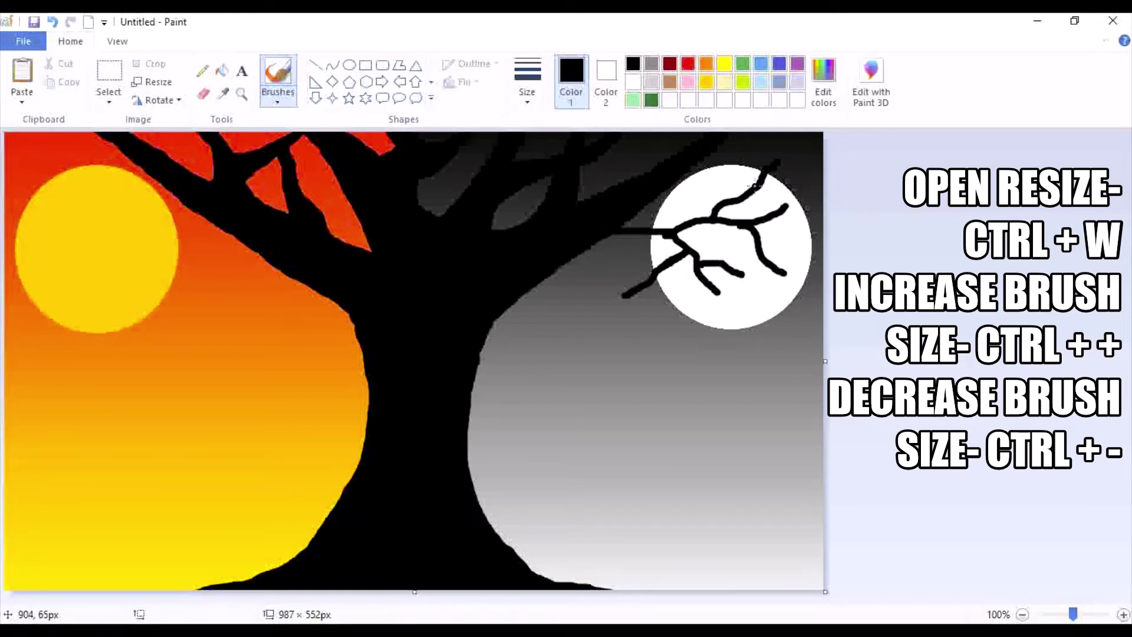
{"action": "mouse_move", "coordinate": [753, 183]}
{"action": "left_mouse_down"}
{"action": "mouse_move", "coordinate": [709, 175]}
{"action": "mouse_move", "coordinate": [807, 182]}
{"action": "left_mouse_up"}
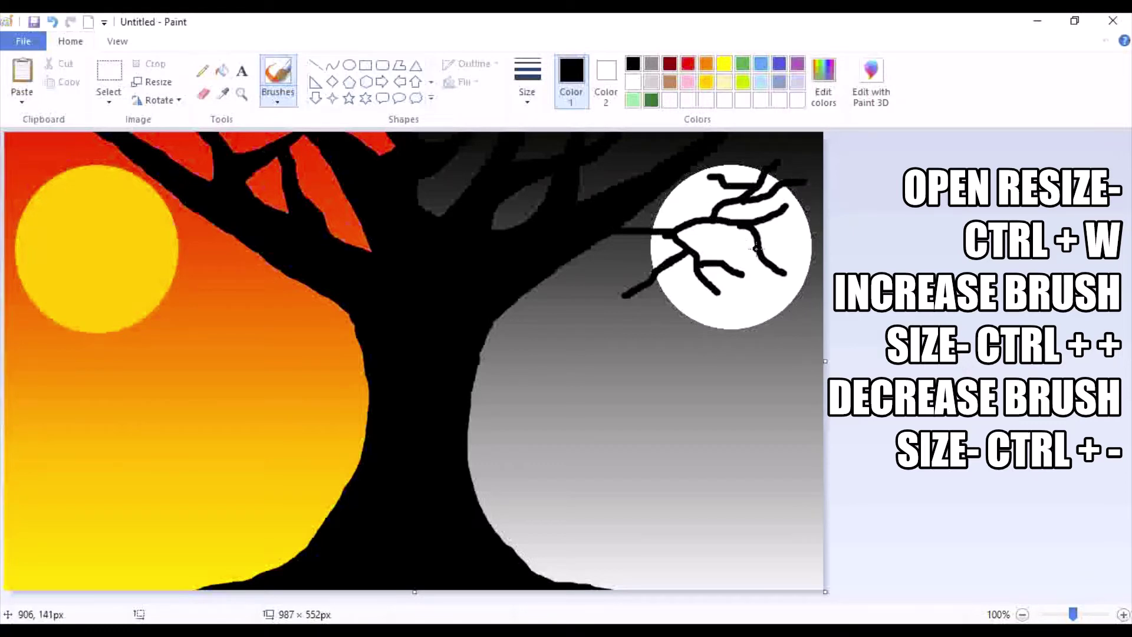